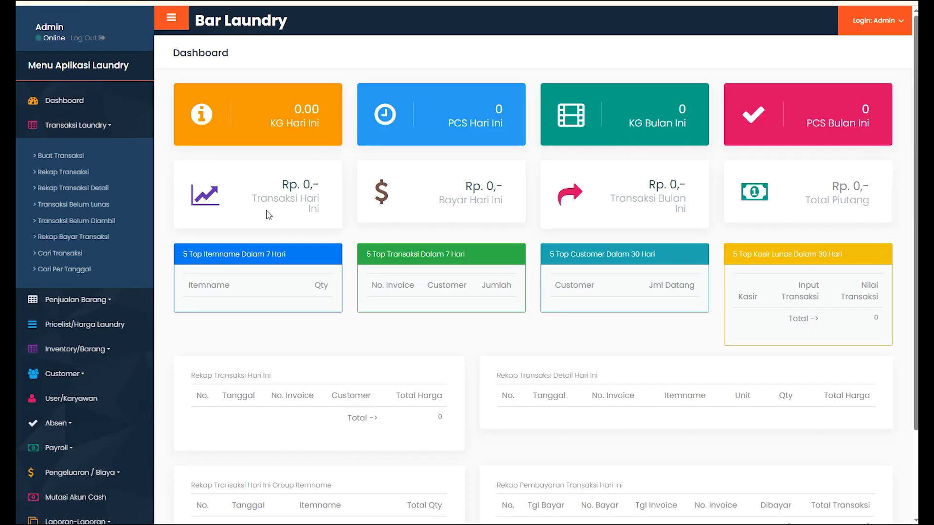
# Step: Open the laundry price list and bring up its printable version, dismissing the print dialog
pyautogui.click(78, 324)
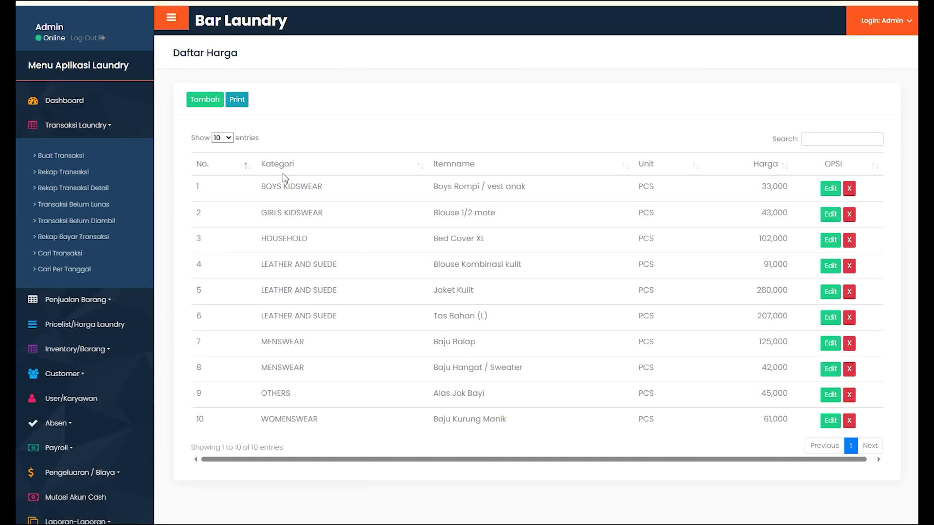
pyautogui.click(241, 100)
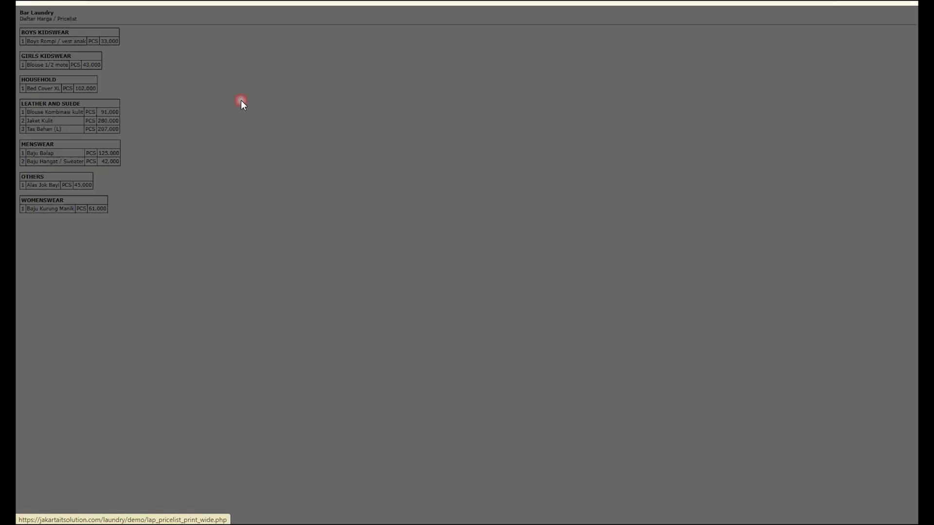
pyautogui.click(743, 387)
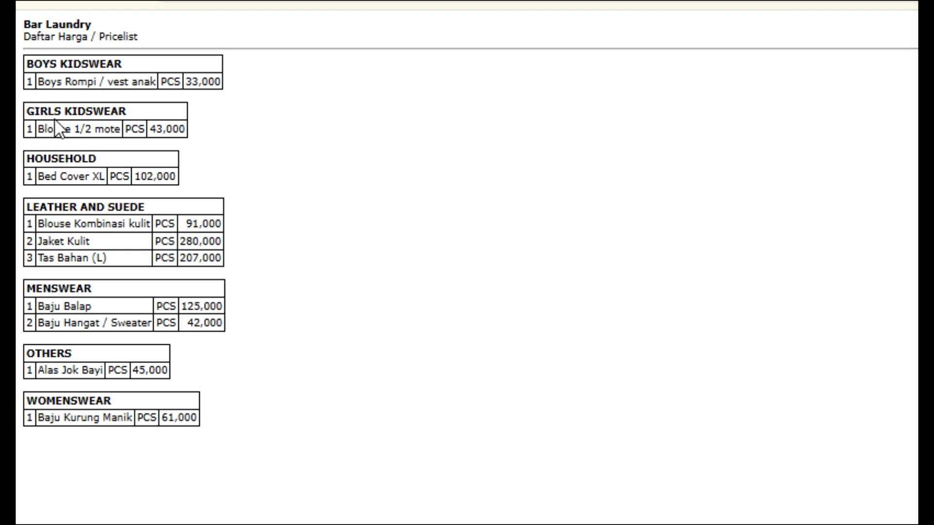
# Step: Examine the MENSWEAR category and its items on the printable price list
pyautogui.moveTo(36, 293); pyautogui.dragTo(97, 287)
pyautogui.click(72, 315)
pyautogui.moveTo(50, 306); pyautogui.dragTo(118, 302)
pyautogui.moveTo(60, 313); pyautogui.dragTo(139, 307)
pyautogui.click(135, 310)
pyautogui.moveTo(27, 291); pyautogui.dragTo(119, 294)
pyautogui.click(122, 295)
# Step: Examine the LEATHER AND SUEDE category and its items on the printable price list, and return to the price list page
pyautogui.moveTo(40, 210); pyautogui.dragTo(155, 208)
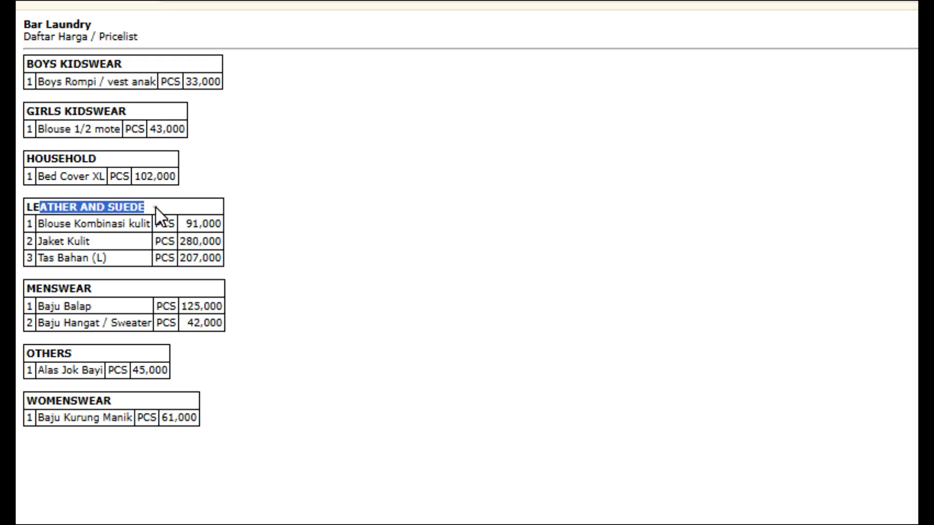
pyautogui.click(136, 235)
pyautogui.moveTo(42, 240); pyautogui.dragTo(124, 241)
pyautogui.click(95, 252)
pyautogui.moveTo(54, 262); pyautogui.dragTo(98, 266)
pyautogui.click(98, 265)
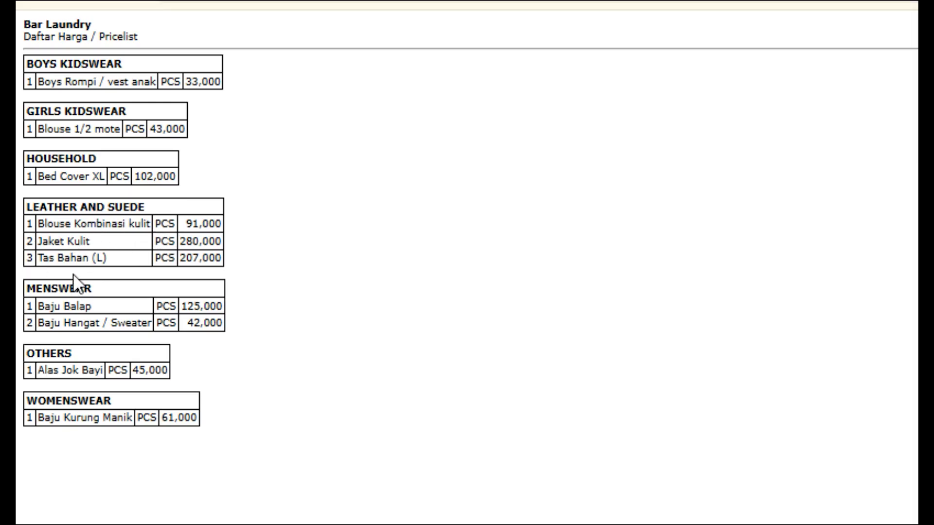
pyautogui.moveTo(40, 209); pyautogui.dragTo(105, 208)
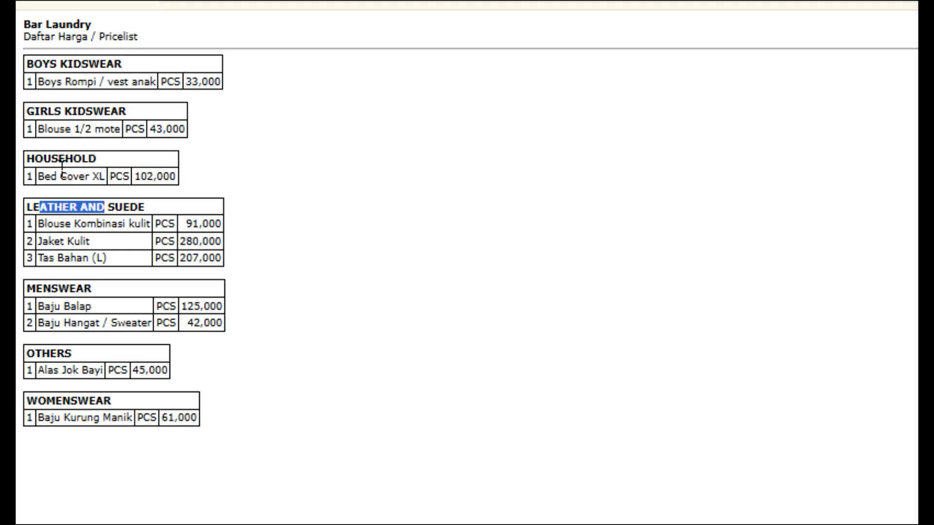
pyautogui.click(36, 1)
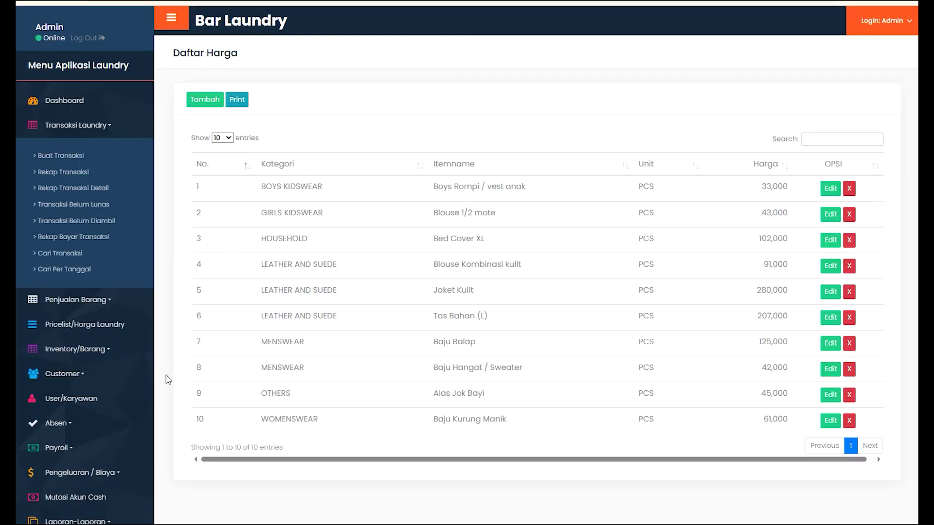
# Step: In the database properties settings, set the price list category option to Tidak Ada and save the change
pyautogui.scroll(-3, 103, 468)
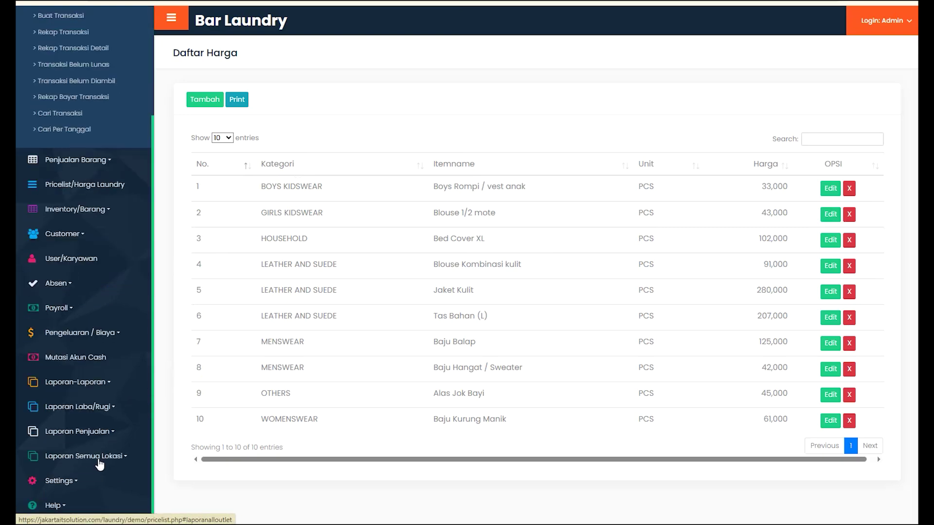
pyautogui.click(61, 482)
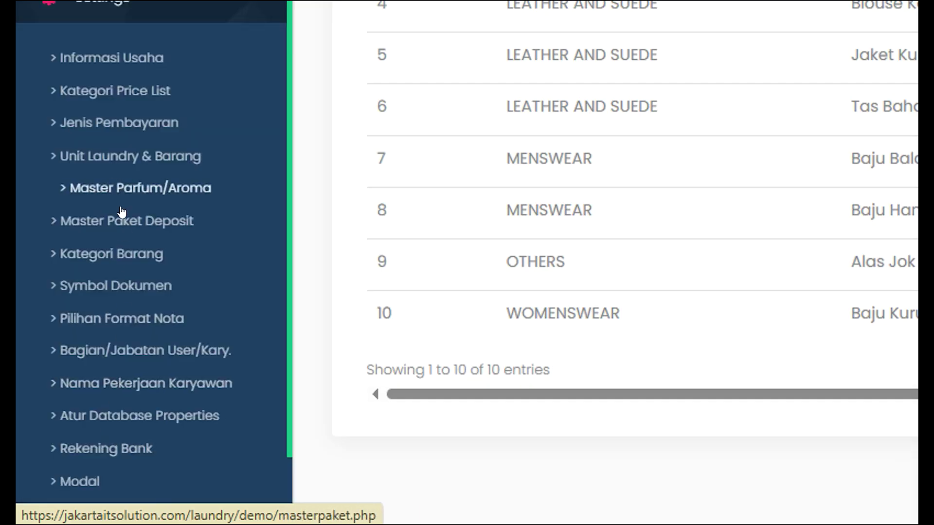
pyautogui.click(71, 415)
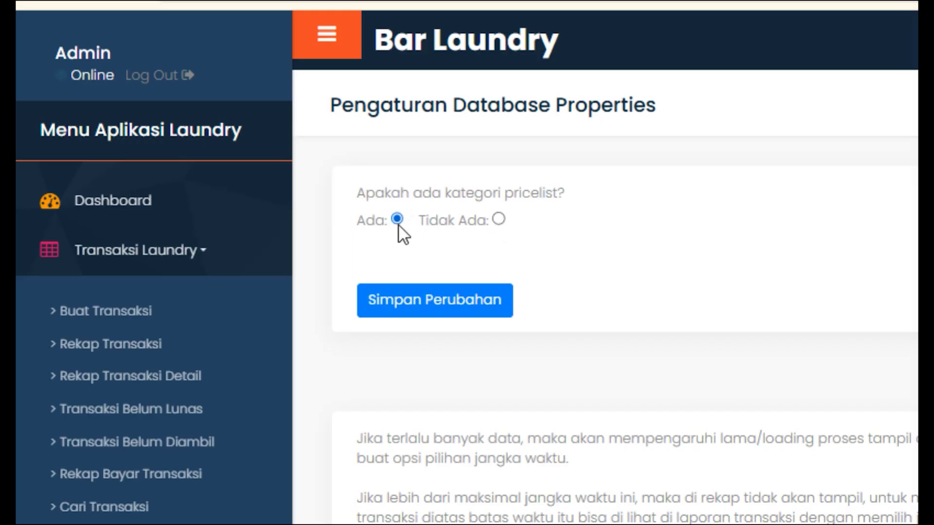
pyautogui.click(498, 220)
pyautogui.click(437, 315)
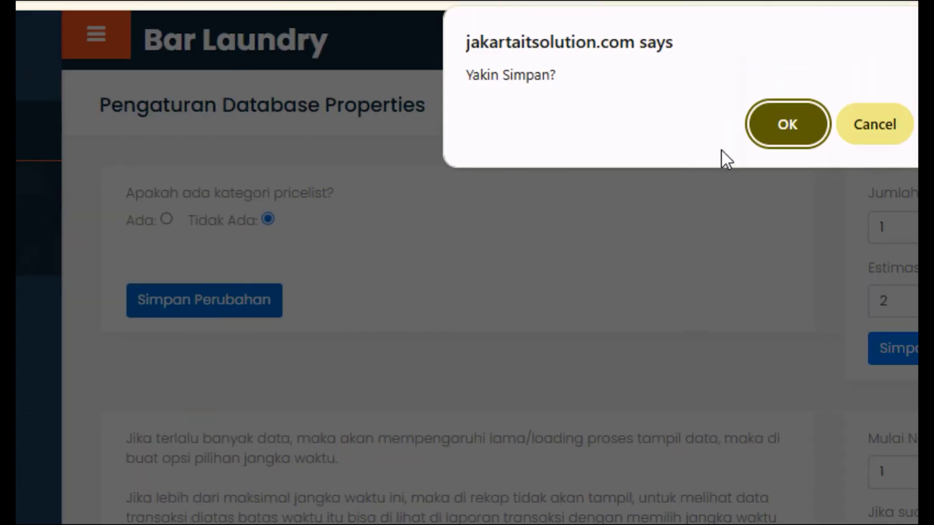
pyautogui.click(692, 122)
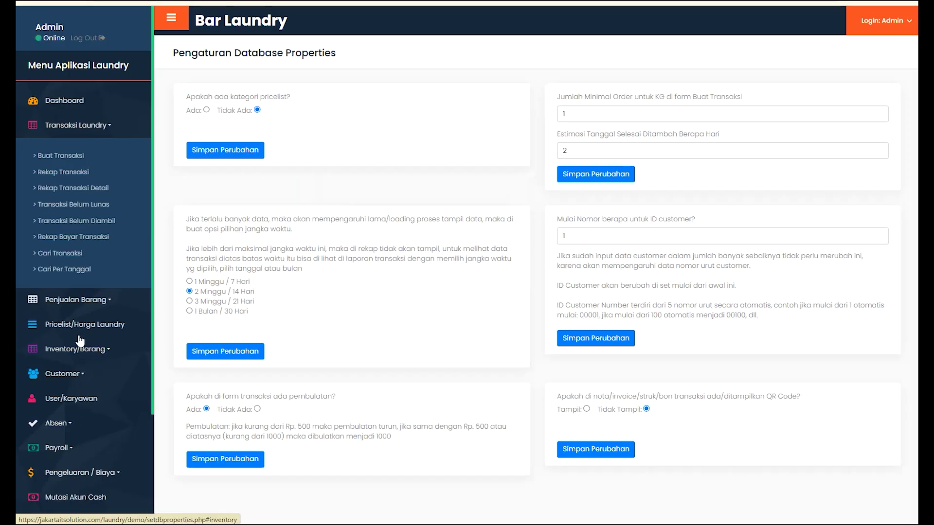
# Step: Review the uncategorised laundry price list and its printable version without printing, and return to the price list page
pyautogui.click(80, 325)
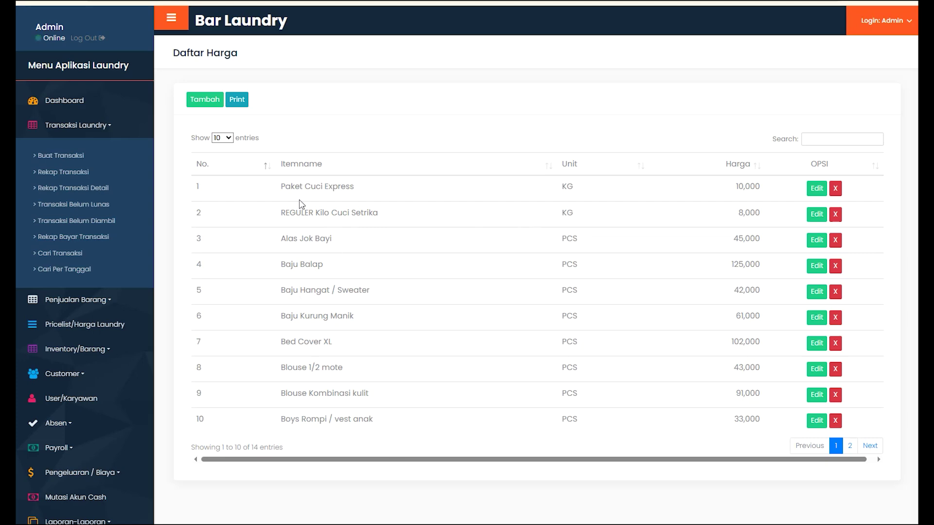
pyautogui.click(237, 100)
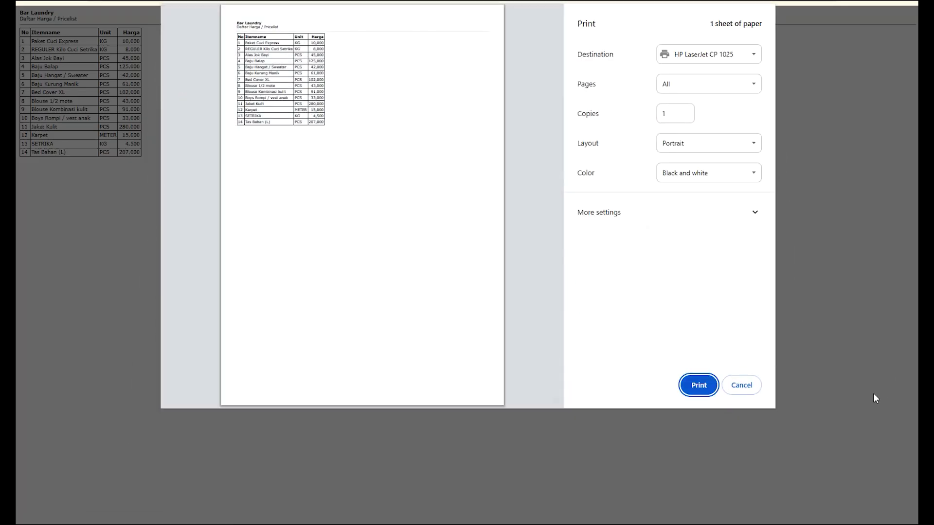
pyautogui.click(756, 386)
pyautogui.moveTo(95, 73); pyautogui.dragTo(128, 185)
pyautogui.click(128, 195)
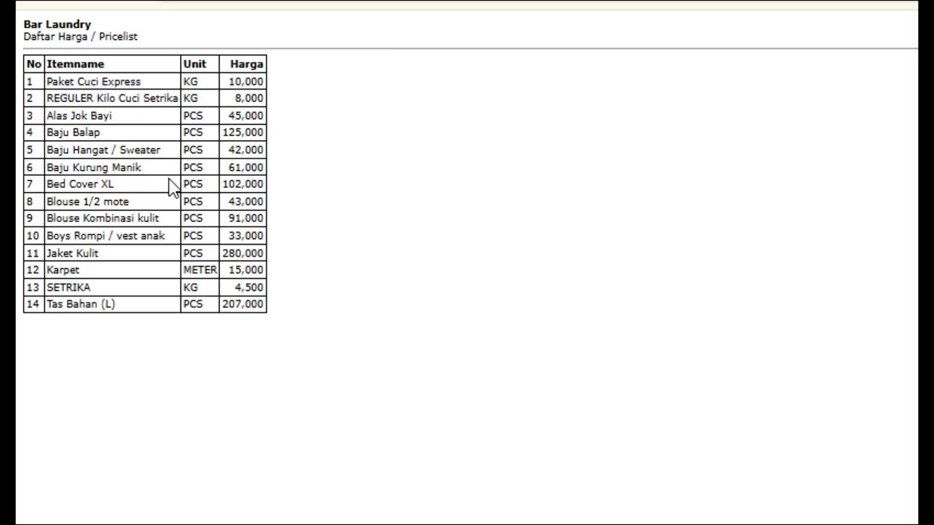
pyautogui.click(40, 1)
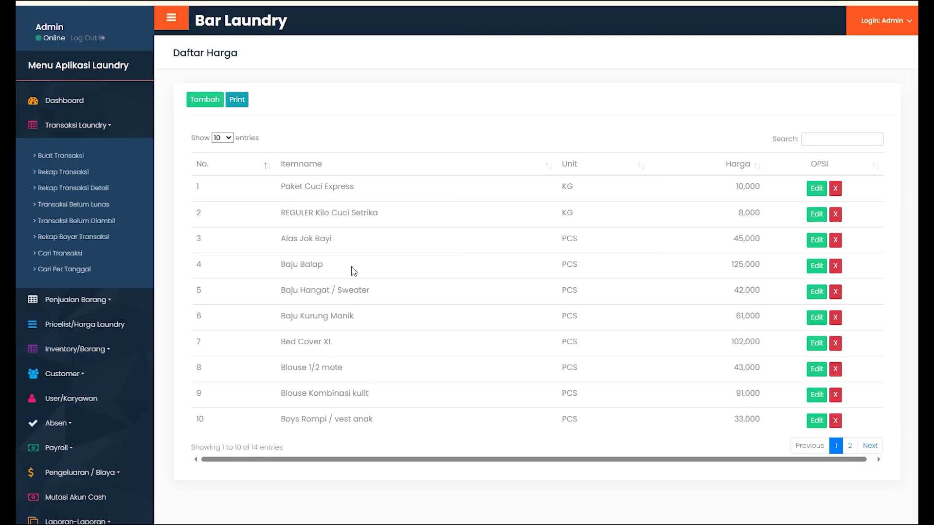
# Step: In the database properties settings, set the price list category option to Ada, save it, and reopen the laundry price list
pyautogui.scroll(-3, 85, 413)
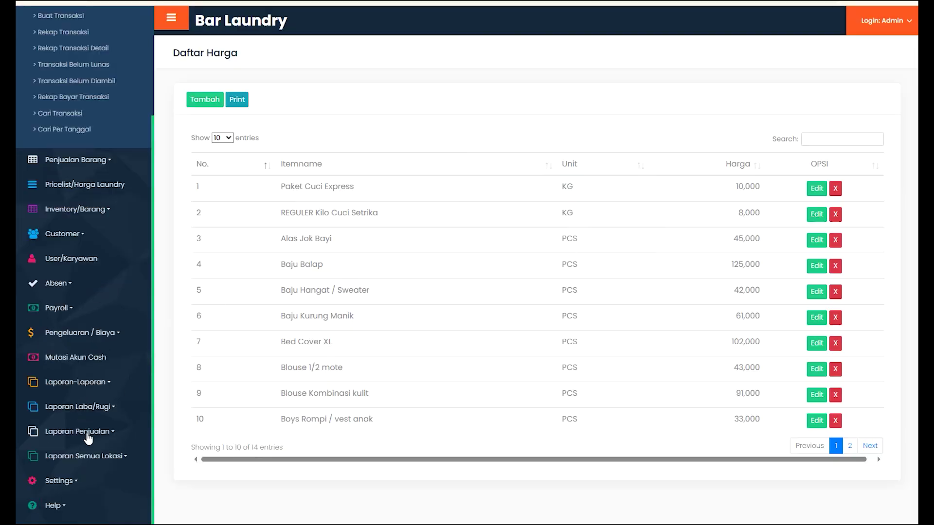
pyautogui.click(70, 484)
pyautogui.scroll(-5, 81, 477)
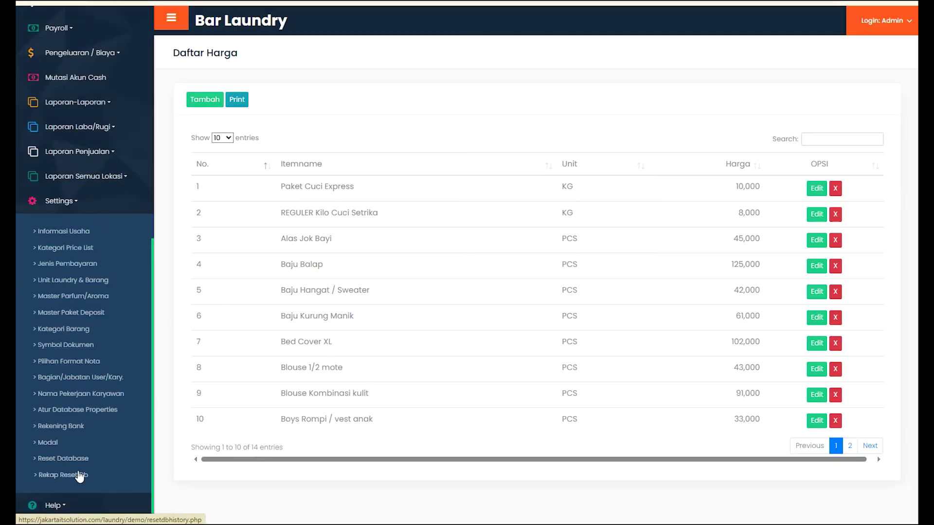
pyautogui.click(78, 410)
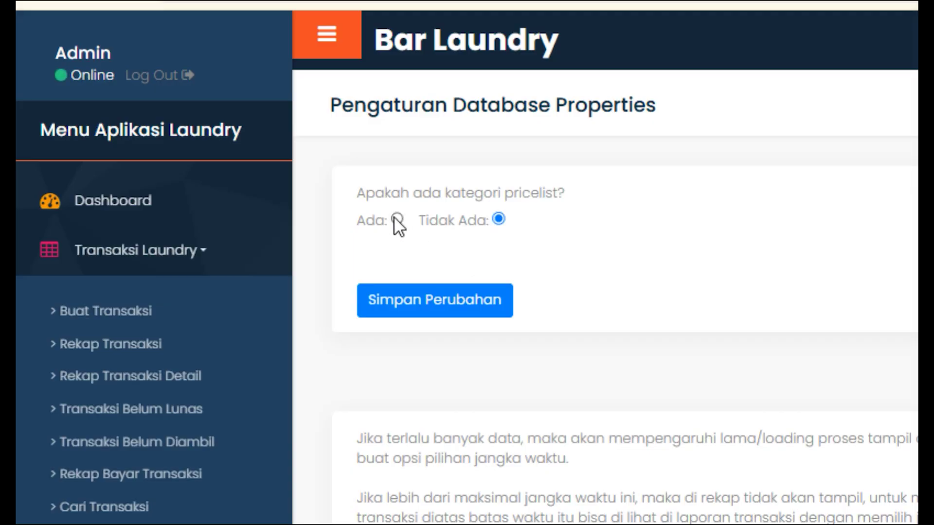
pyautogui.click(395, 219)
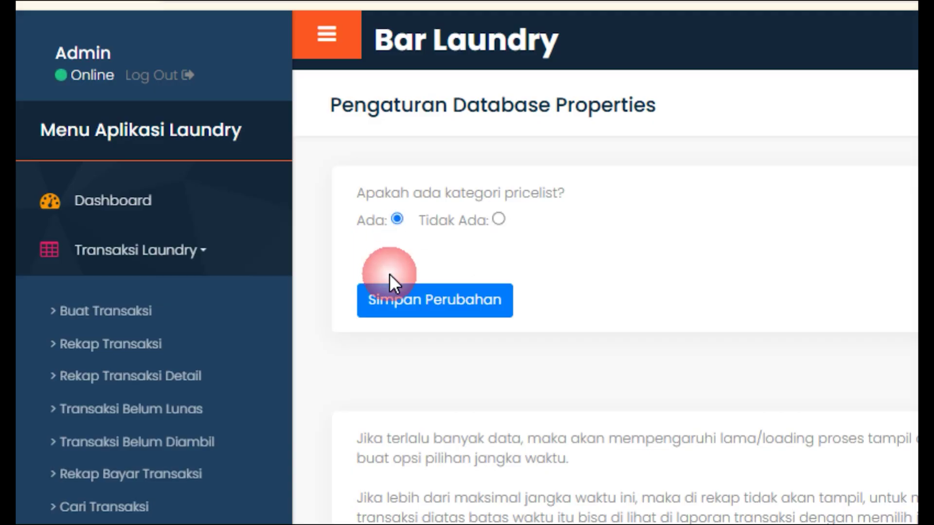
pyautogui.click(414, 302)
pyautogui.click(686, 119)
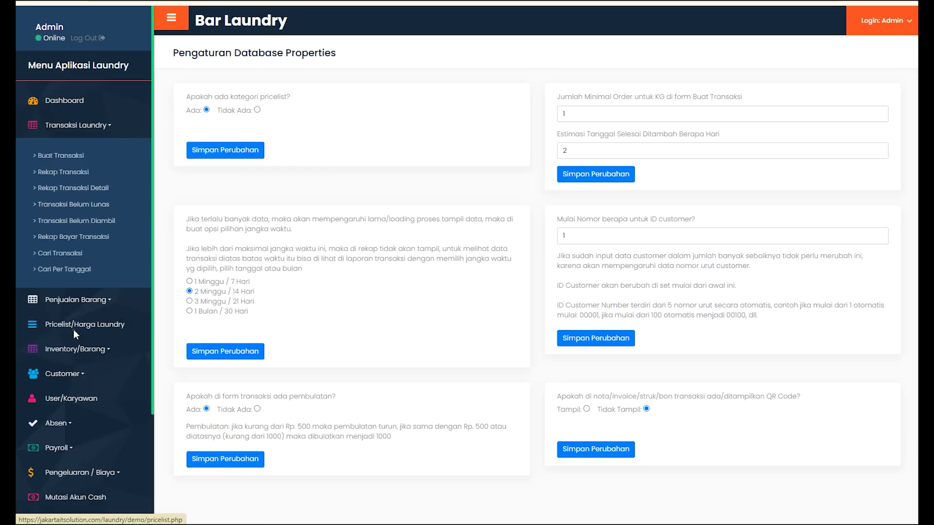
pyautogui.click(75, 325)
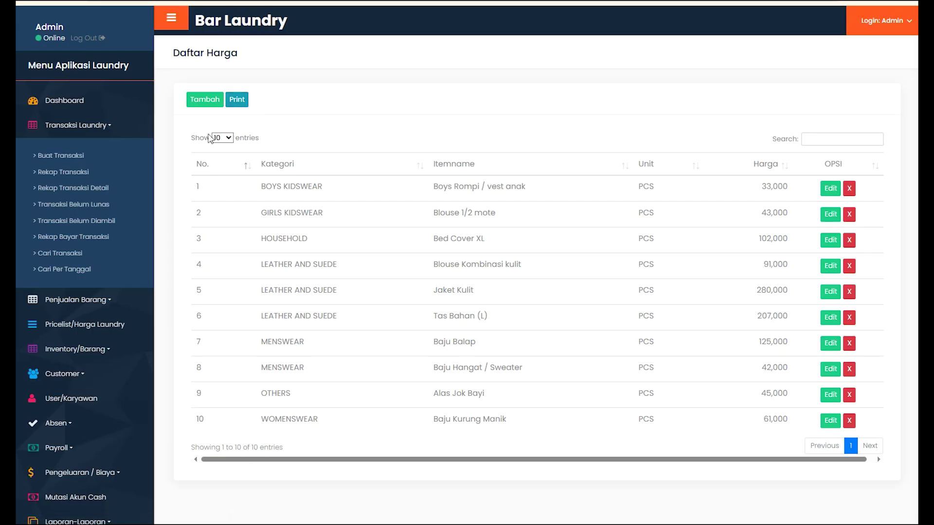
# Step: Open the price list category settings and review the listed categories, including OTHERS
pyautogui.scroll(-3, 109, 455)
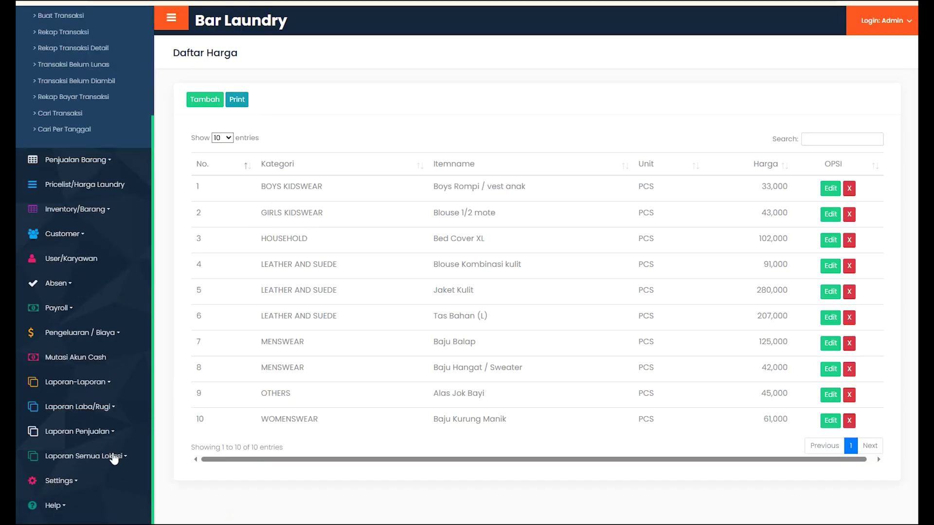
pyautogui.click(72, 482)
pyautogui.scroll(-3, 115, 479)
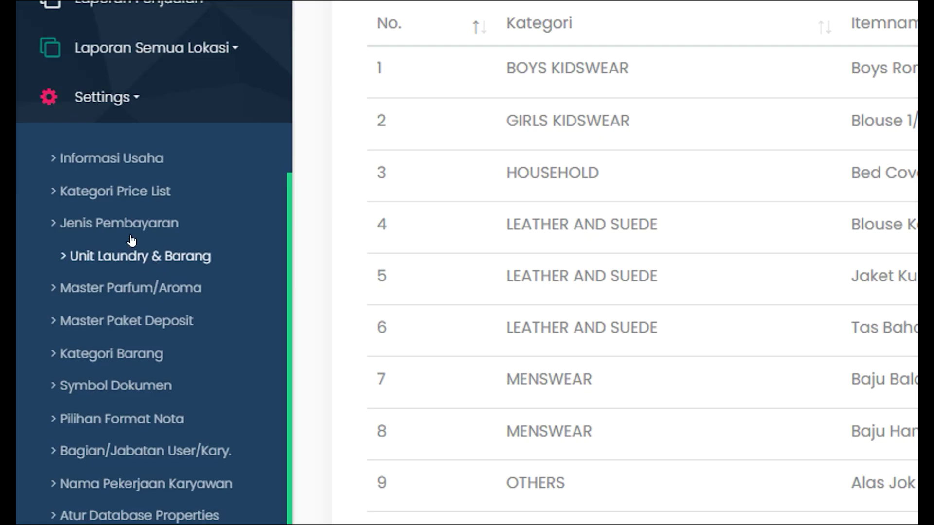
pyautogui.click(81, 248)
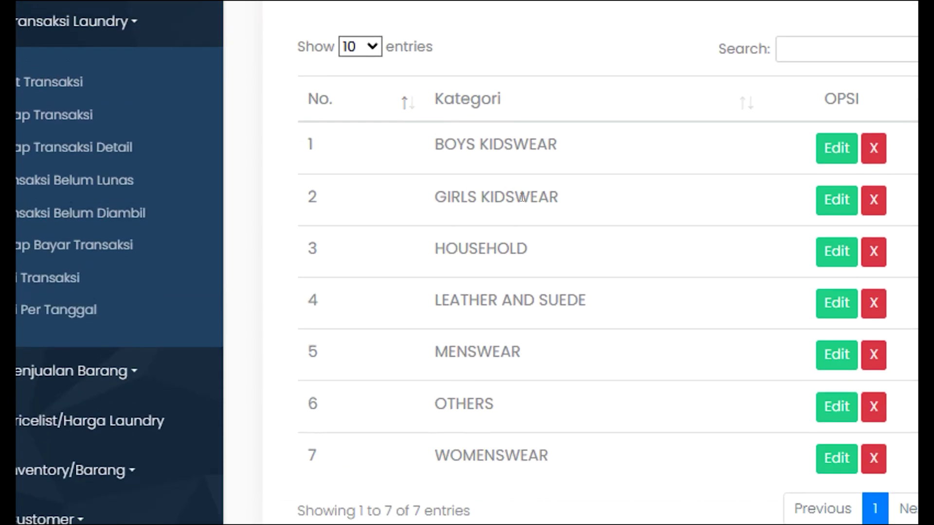
pyautogui.moveTo(437, 407); pyautogui.dragTo(501, 412)
pyautogui.click(504, 413)
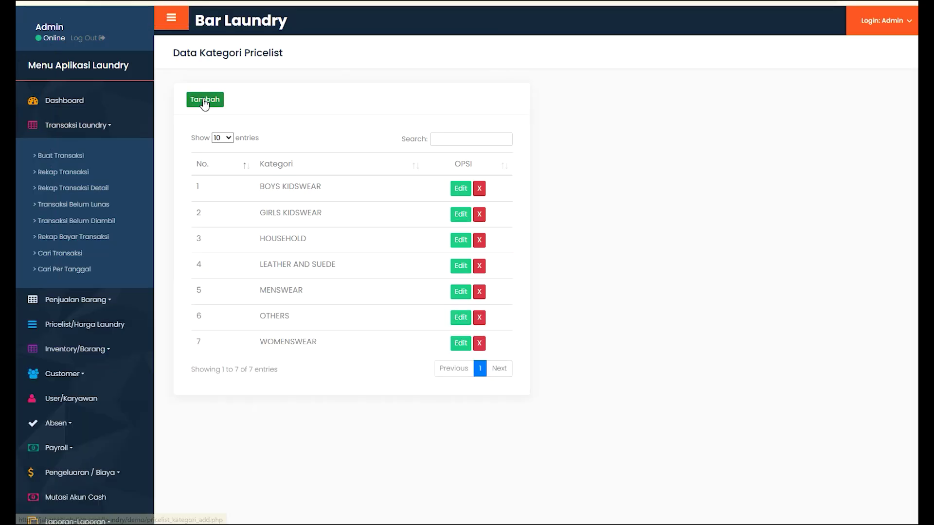
# Step: Open the form for adding a price list category, check its Kategori field, and go back without saving
pyautogui.click(323, 25)
pyautogui.click(219, 115)
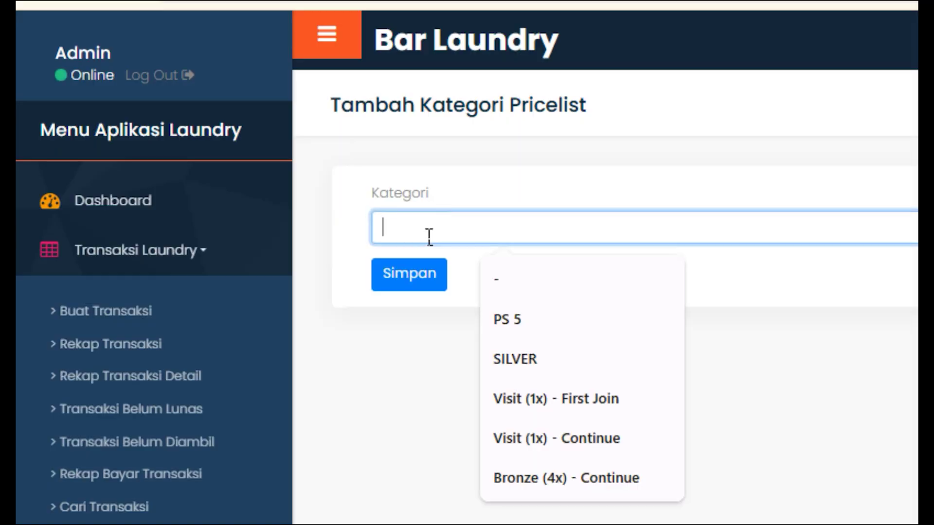
pyautogui.click(127, 48)
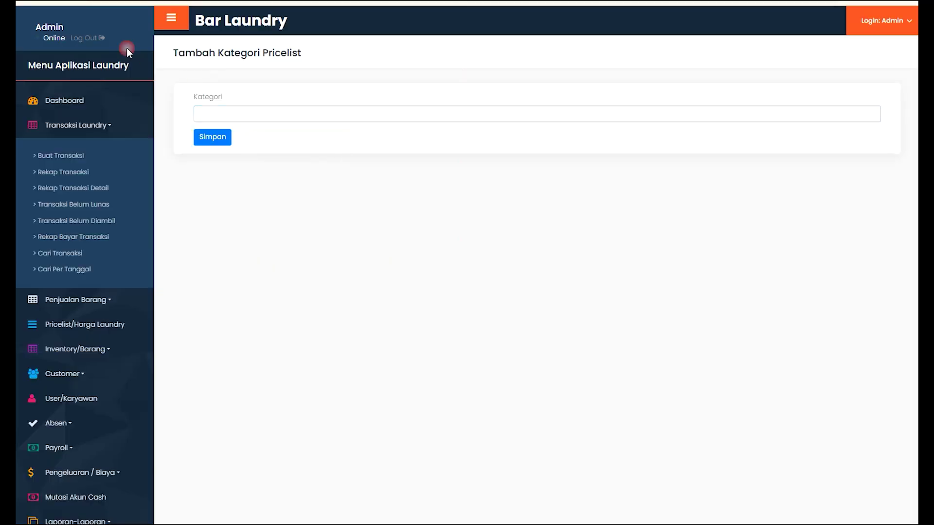
pyautogui.click(37, 1)
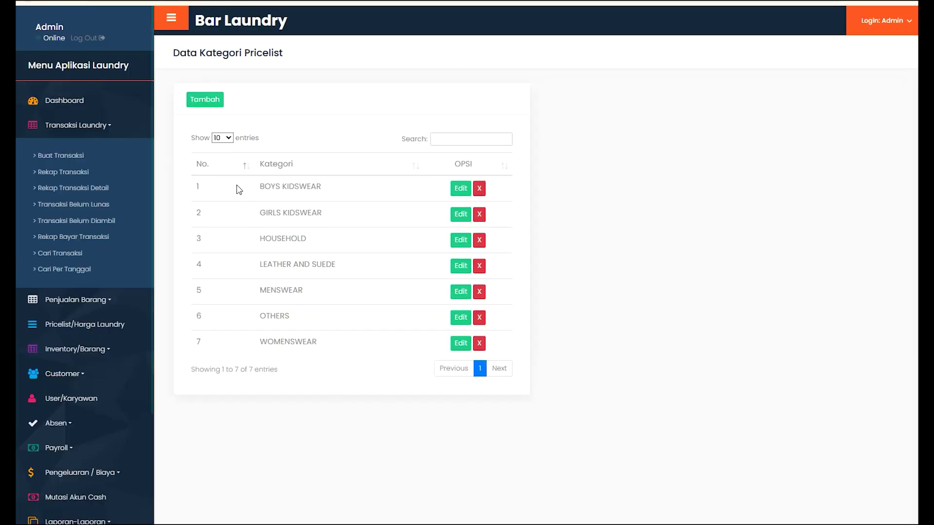
# Step: View the edit form of the MENSWEAR category and the delete confirmation of the OTHERS category, leaving both without changes
pyautogui.click(461, 292)
pyautogui.click(270, 114)
pyautogui.click(29, 2)
pyautogui.click(479, 317)
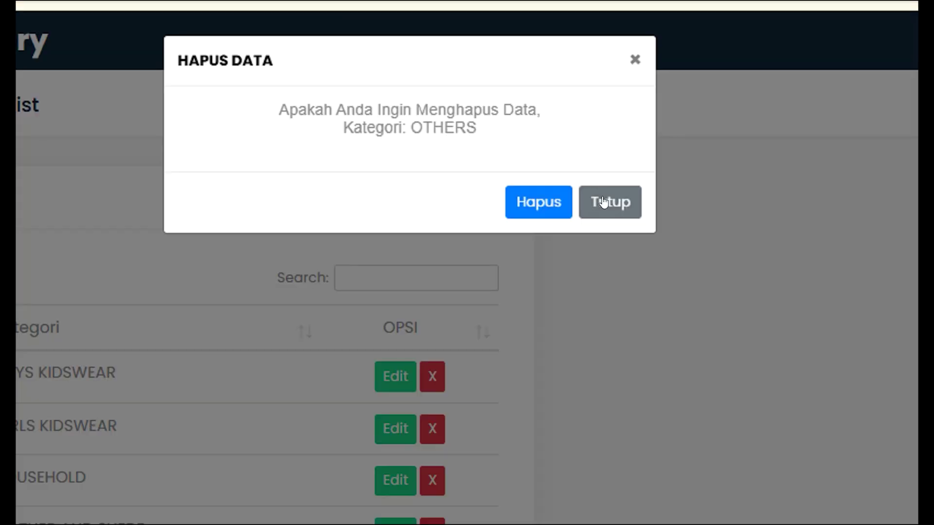
pyautogui.click(603, 202)
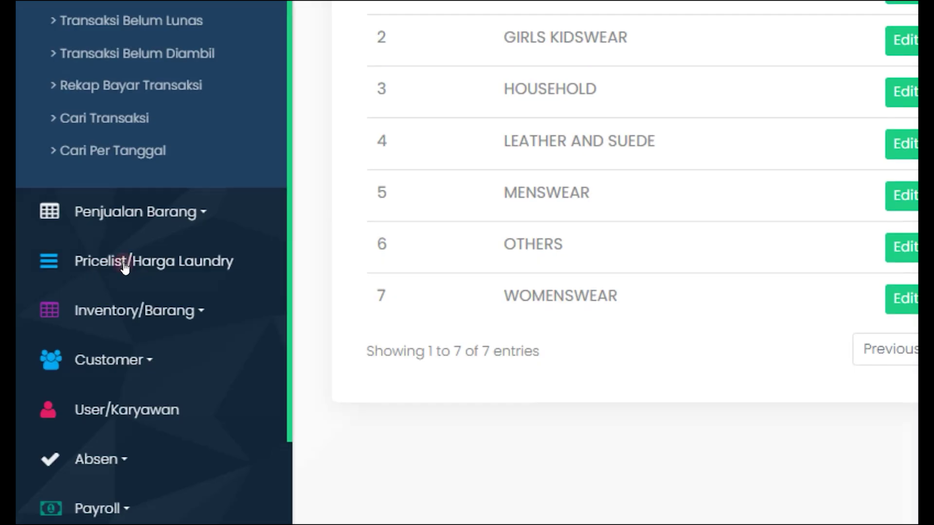
# Step: Open the form for adding a laundry price list item and review its Kategori, Itemname, Unit and Harga fields without saving
pyautogui.click(125, 267)
pyautogui.click(204, 99)
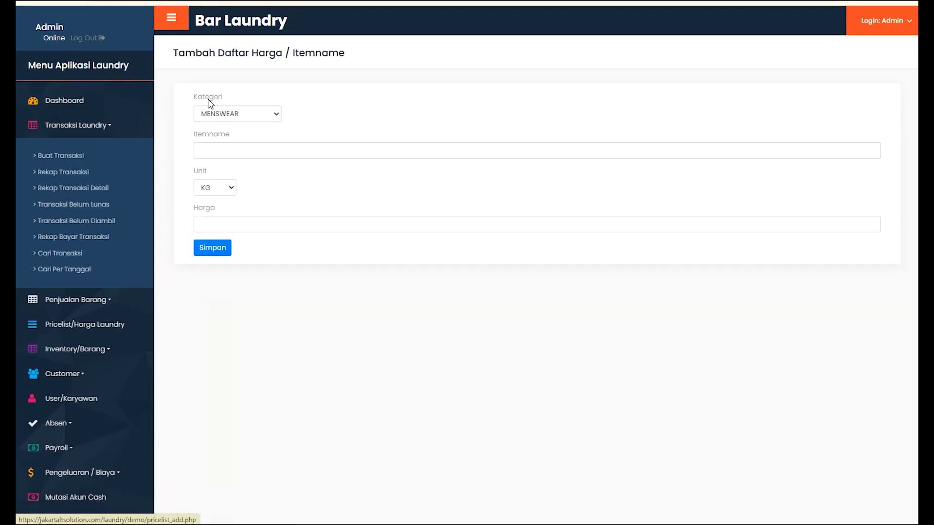
pyautogui.click(218, 113)
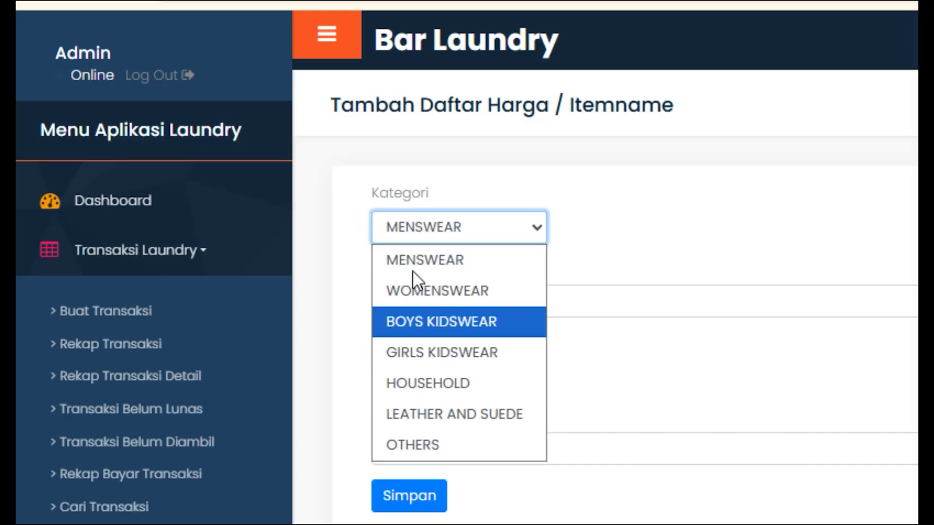
pyautogui.click(618, 258)
pyautogui.click(412, 314)
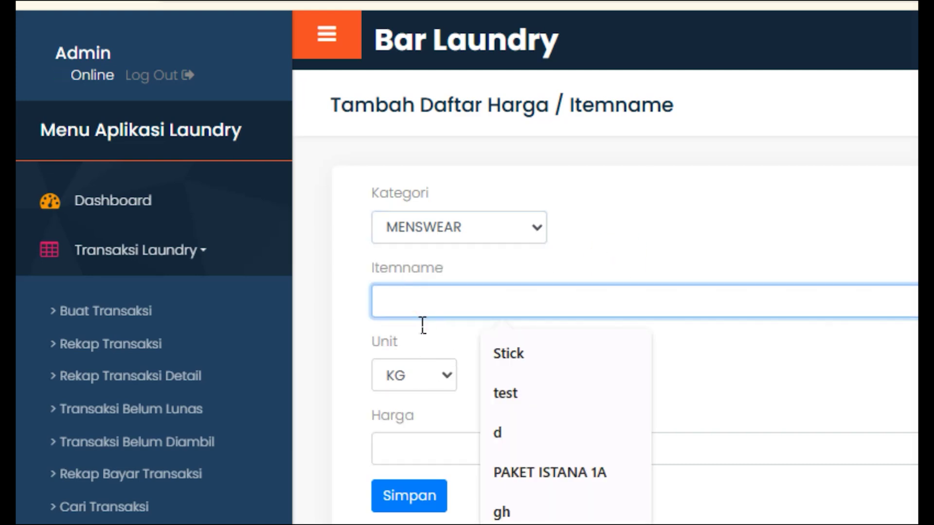
pyautogui.click(591, 250)
pyautogui.click(410, 376)
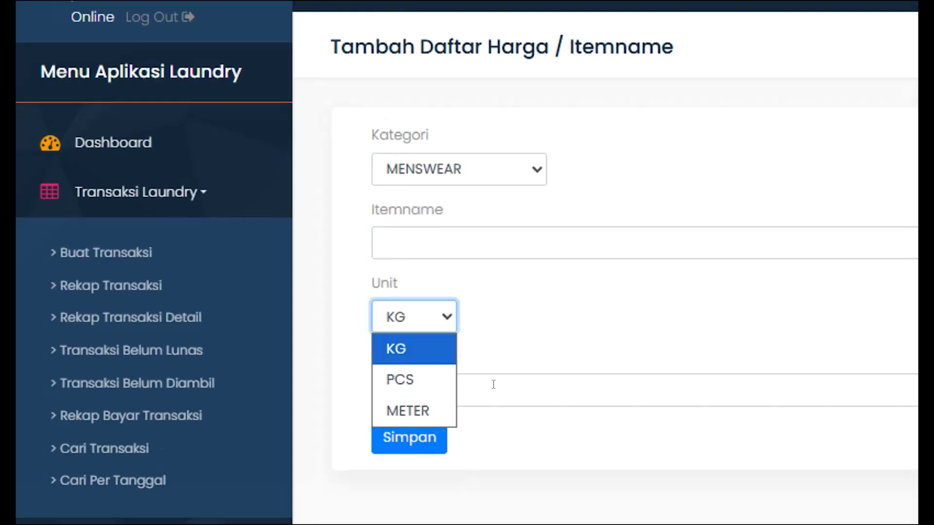
pyautogui.click(558, 335)
pyautogui.click(433, 367)
pyautogui.click(509, 328)
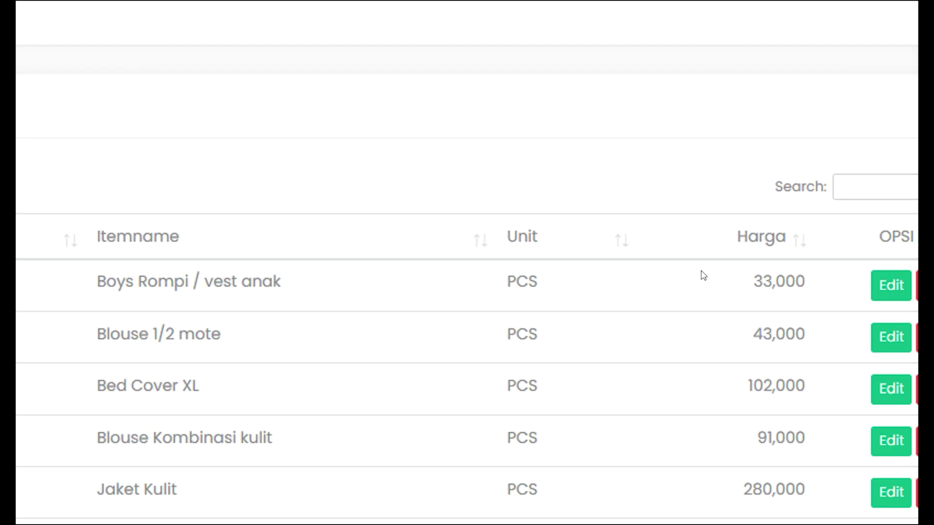
# Step: View the edit form of Blouse 1/2 mote and the delete confirmation of Baju Balap, leaving both items without changes
pyautogui.click(891, 337)
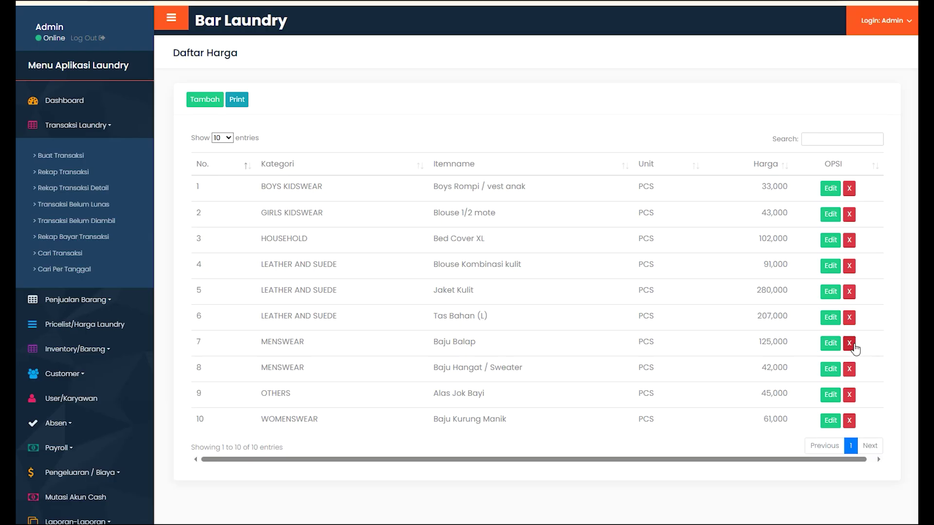
pyautogui.click(849, 343)
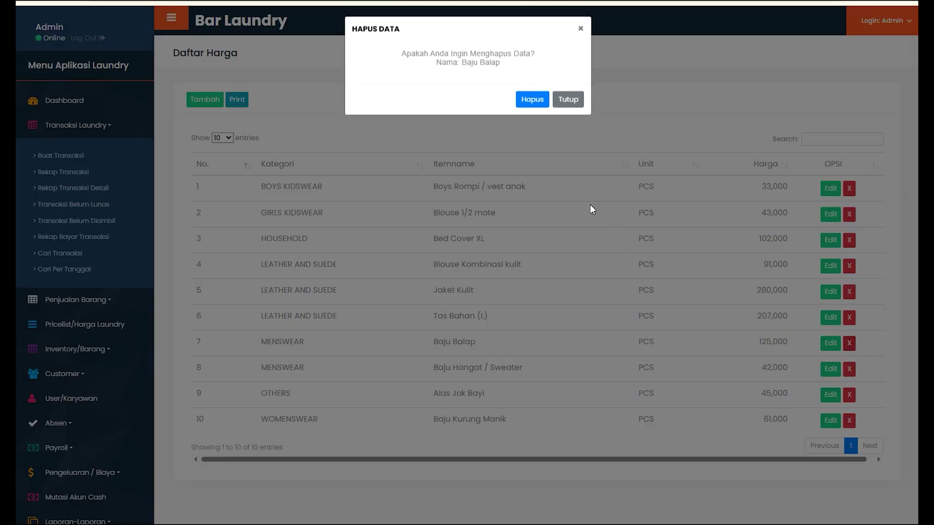
pyautogui.click(569, 98)
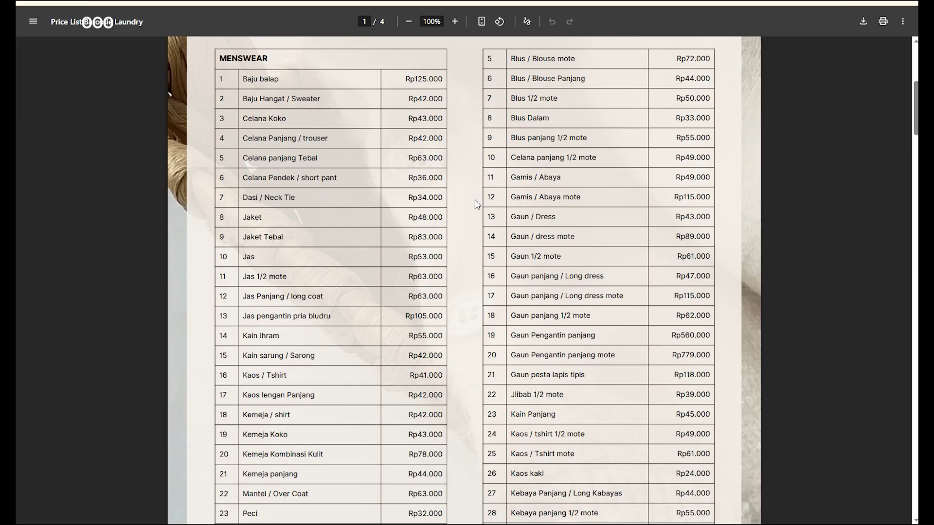
# Step: Review the MENSWEAR section of the sample price list PDF, marking entries such as Celana Panjang / trouser, Jaket and Kaos / Tshirt
pyautogui.scroll(-3, 477, 203)
pyautogui.scroll(3, 306, 97)
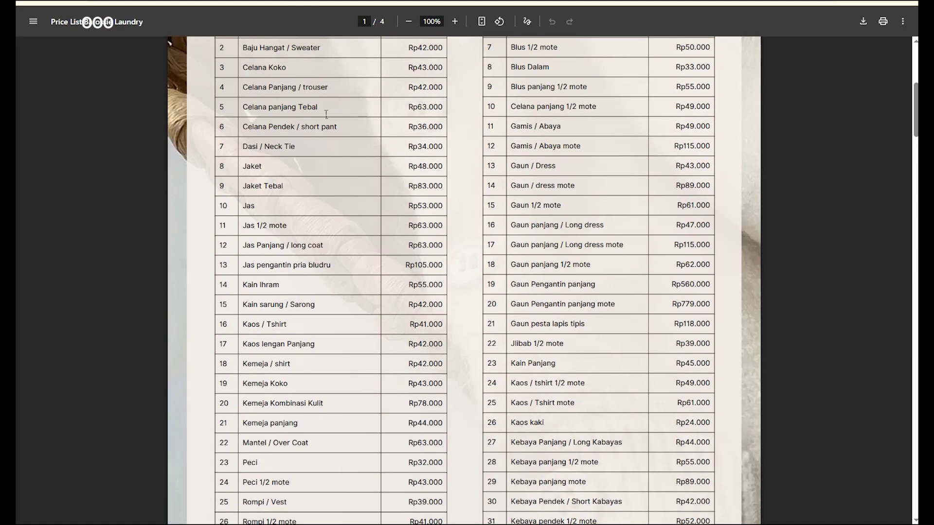
pyautogui.moveTo(232, 64); pyautogui.dragTo(280, 68)
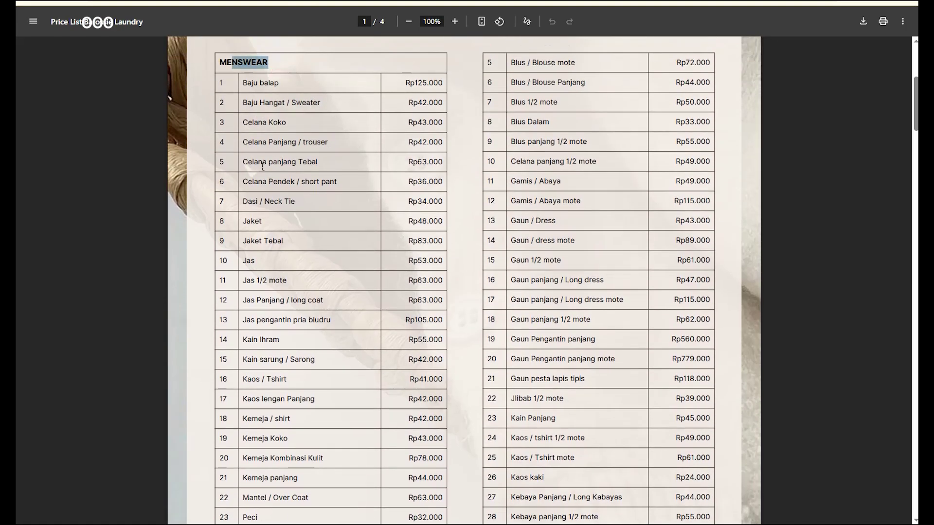
pyautogui.moveTo(292, 142); pyautogui.dragTo(322, 144)
pyautogui.moveTo(244, 222); pyautogui.dragTo(268, 293)
pyautogui.moveTo(247, 340); pyautogui.dragTo(257, 343)
pyautogui.moveTo(252, 380); pyautogui.dragTo(286, 381)
pyautogui.scroll(-3, 273, 370)
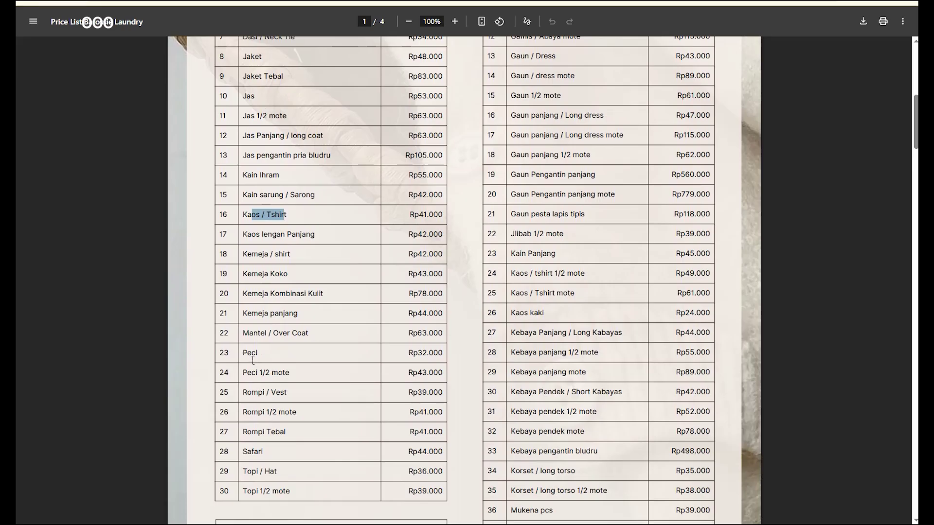
pyautogui.doubleClick(252, 358)
pyautogui.scroll(-2, 258, 433)
pyautogui.moveTo(258, 385); pyautogui.dragTo(395, 372)
pyautogui.scroll(-2, 307, 363)
# Step: Review the WOMENSWEAR section of the price list PDF, marking Baju mandi, Blus / blouse and Rok songket
pyautogui.click(268, 335)
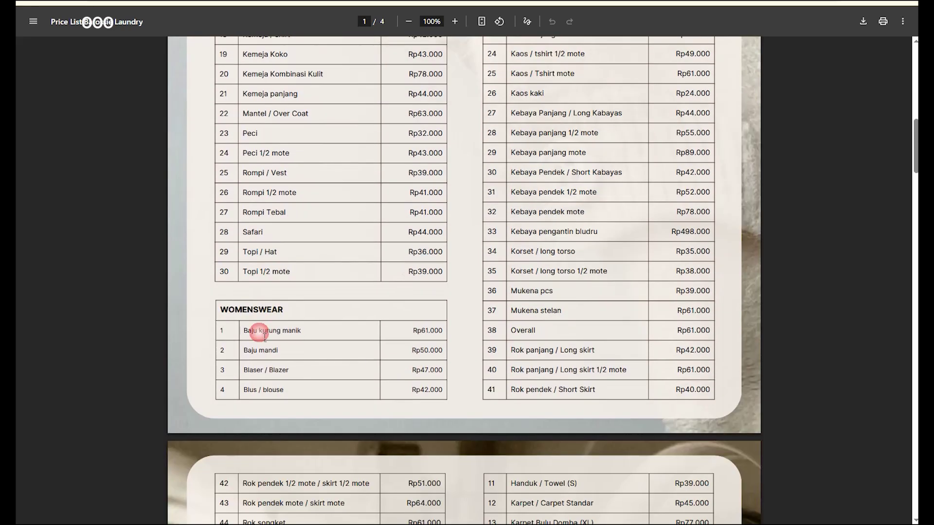
pyautogui.tripleClick(254, 359)
pyautogui.click(302, 370)
pyautogui.tripleClick(253, 393)
pyautogui.scroll(-3, 298, 393)
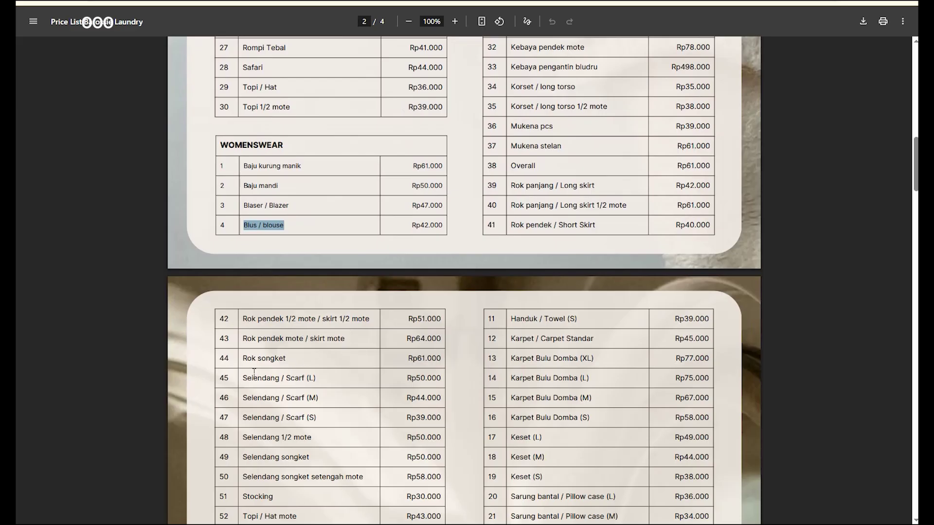
pyautogui.tripleClick(263, 358)
# Step: Review the BOYS KIDSWEAR and GIRLS KIDSWEAR sections on page 2 of the price list PDF
pyautogui.scroll(-8, 355, 382)
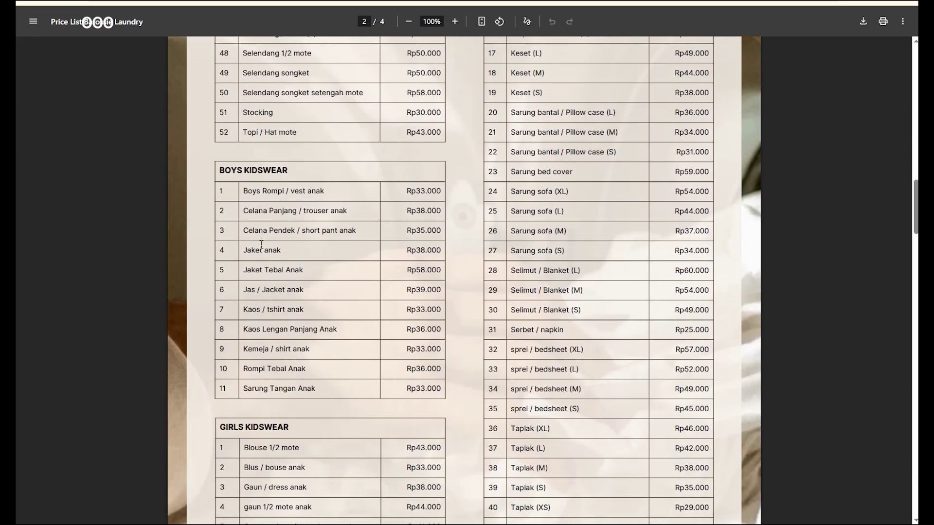
pyautogui.tripleClick(255, 257)
pyautogui.doubleClick(263, 309)
pyautogui.moveTo(241, 176); pyautogui.dragTo(349, 284)
pyautogui.moveTo(372, 385); pyautogui.dragTo(360, 378)
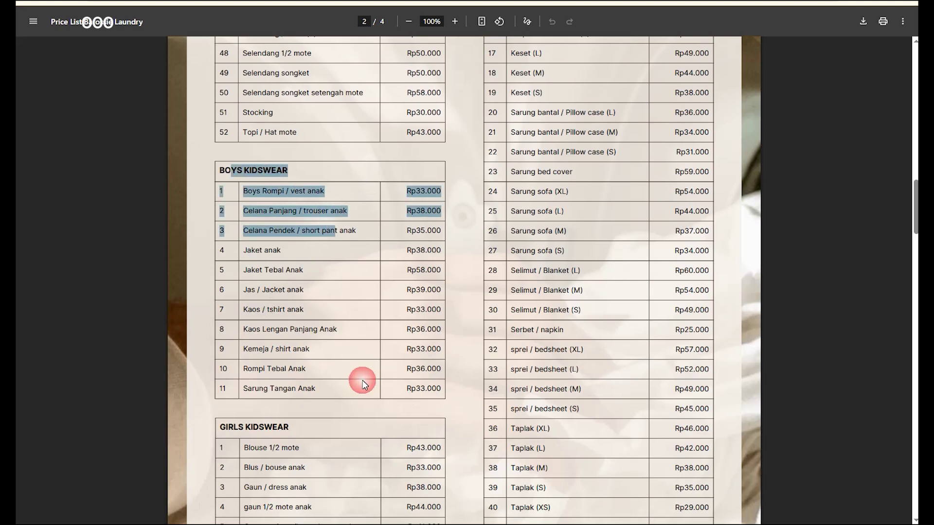
pyautogui.scroll(-3, 334, 346)
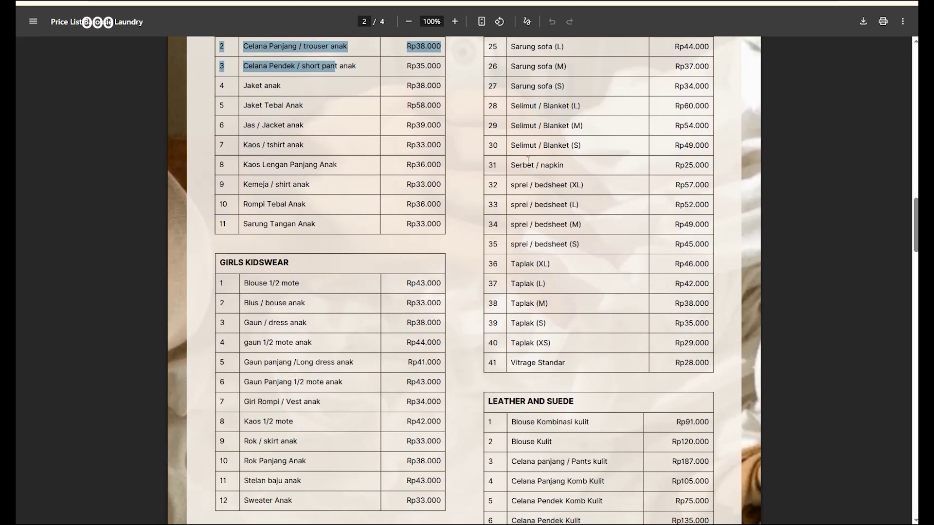
# Step: Review the HOUSEHOLD and LEATHER AND SUEDE sections of the price list PDF, marking Jaket Kulit and Sabuk Kulit
pyautogui.scroll(-3, 374, 322)
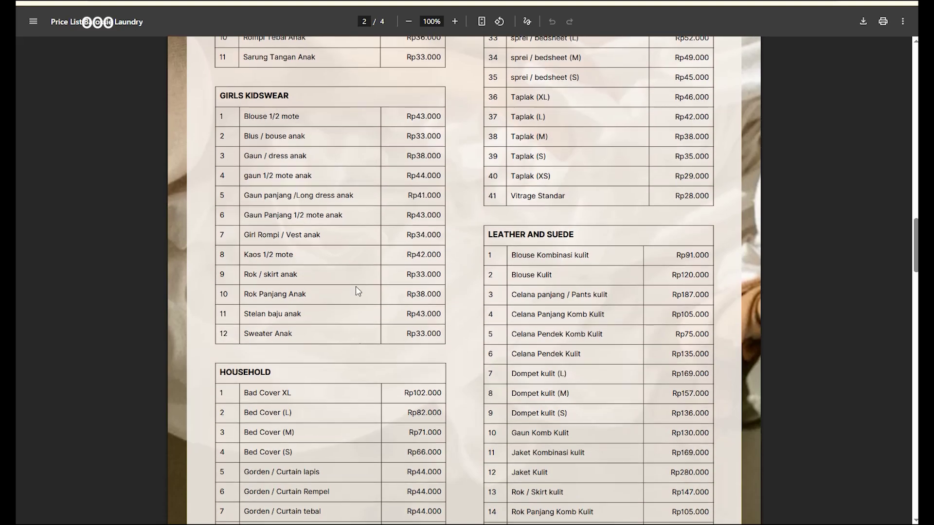
pyautogui.scroll(-4, 359, 287)
pyautogui.scroll(3, 550, 188)
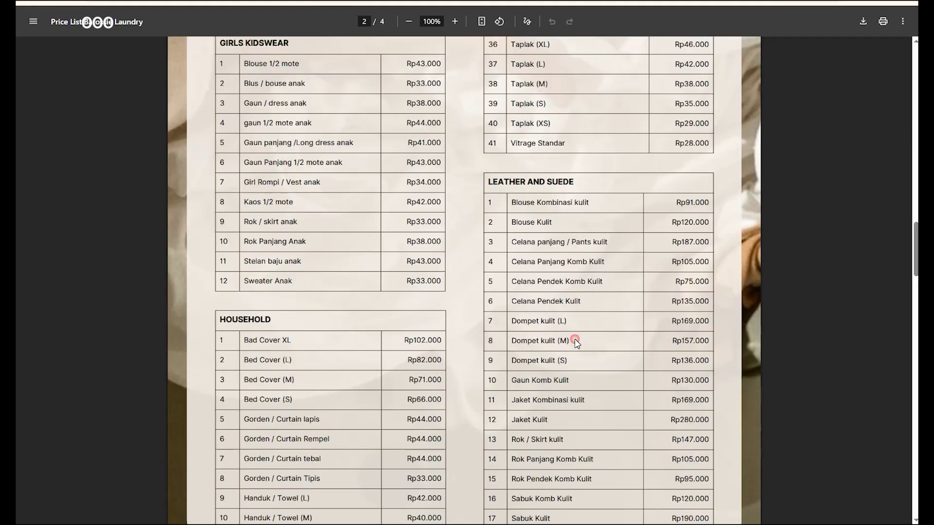
pyautogui.scroll(-2, 559, 328)
pyautogui.moveTo(519, 310); pyautogui.dragTo(567, 319)
pyautogui.scroll(-3, 567, 319)
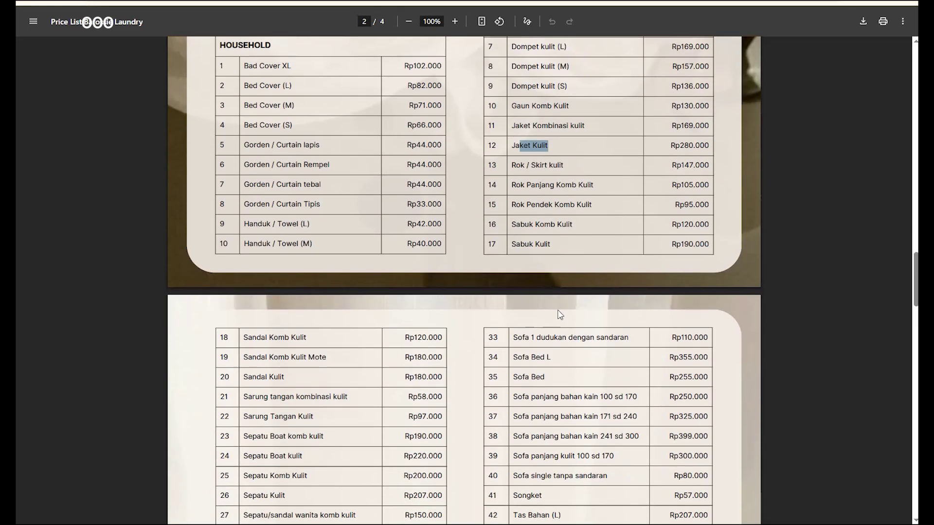
pyautogui.moveTo(511, 245); pyautogui.dragTo(551, 246)
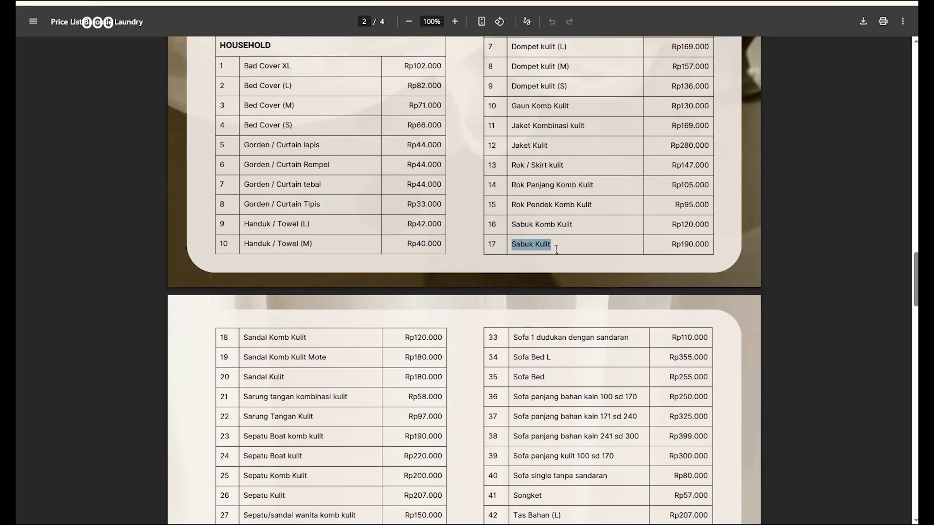
# Step: Read the remaining leather items and the OTHERS section through to the end of the price list PDF
pyautogui.scroll(-4, 555, 248)
pyautogui.scroll(-2, 457, 309)
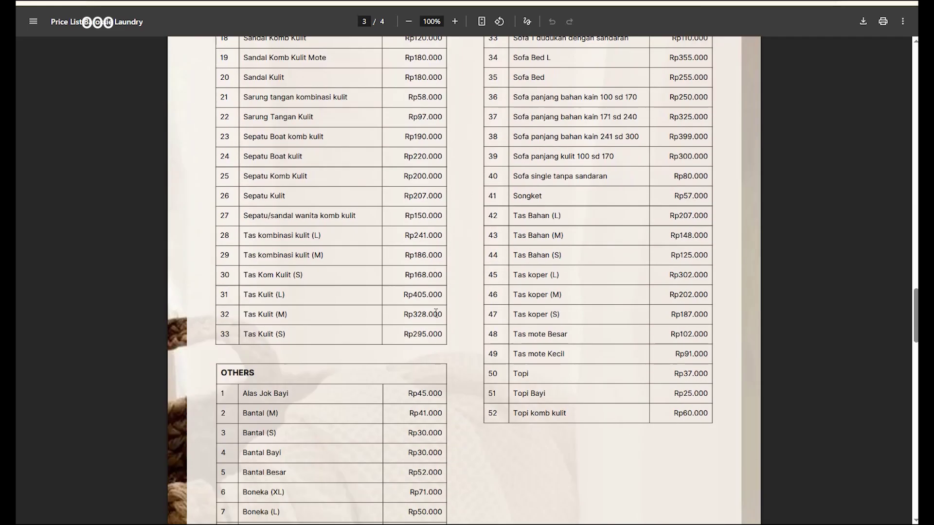
pyautogui.scroll(-2, 373, 323)
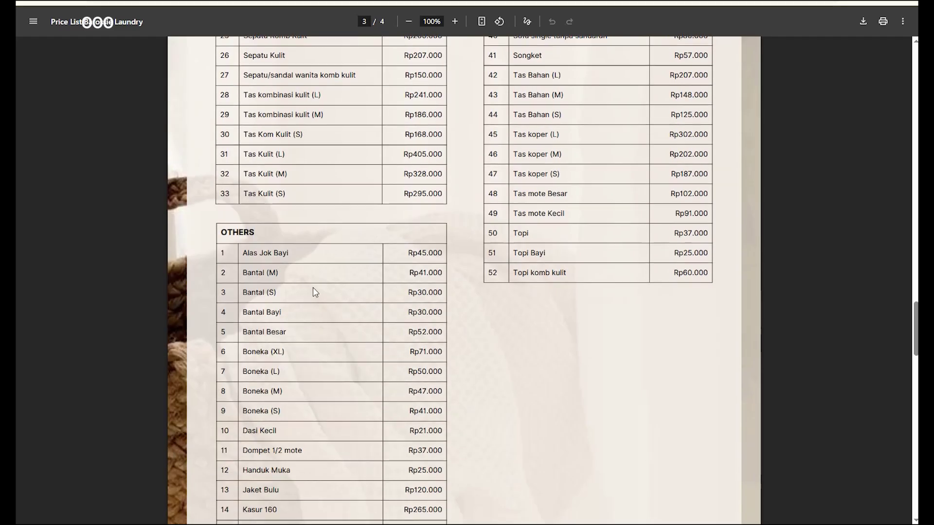
pyautogui.scroll(-2, 329, 259)
pyautogui.scroll(-6, 325, 258)
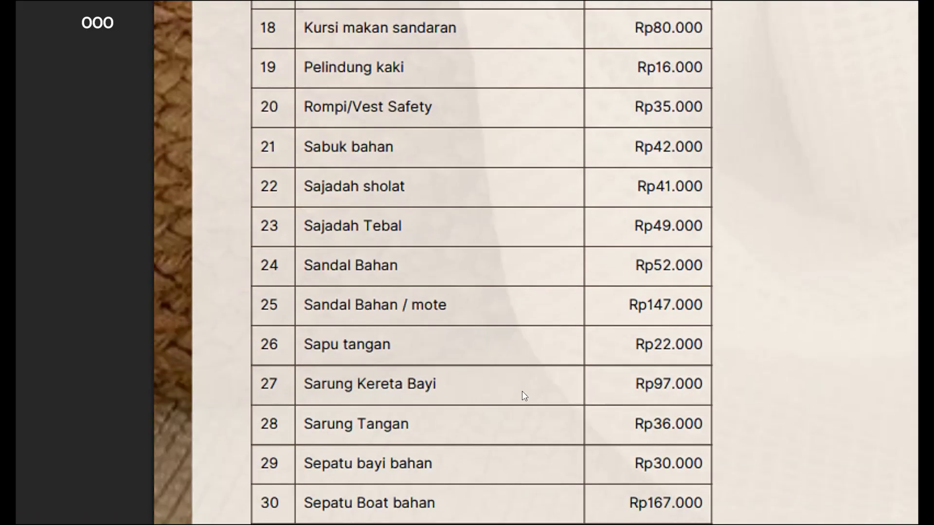
pyautogui.scroll(-6, 522, 388)
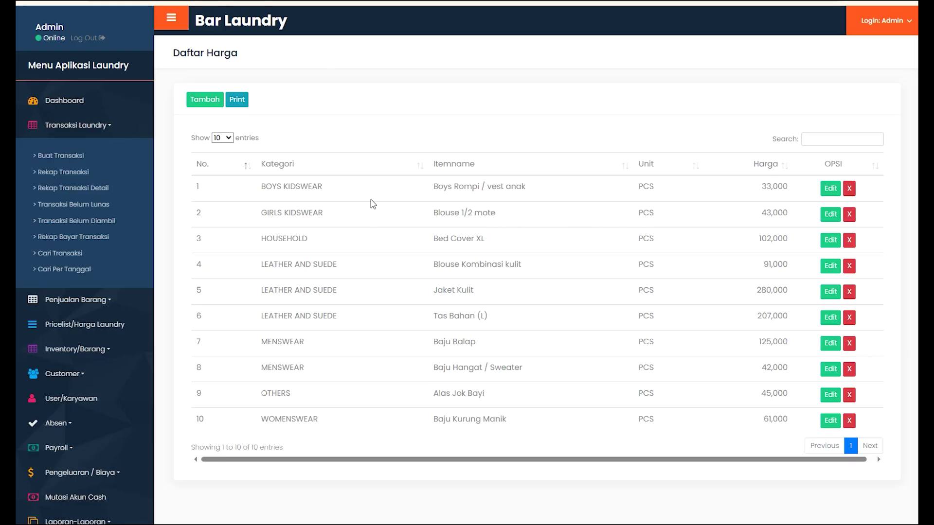
# Step: From the laundry price list, expand the settings options and locate the price list category and database properties entries
pyautogui.scroll(-3, 129, 317)
pyautogui.click(73, 480)
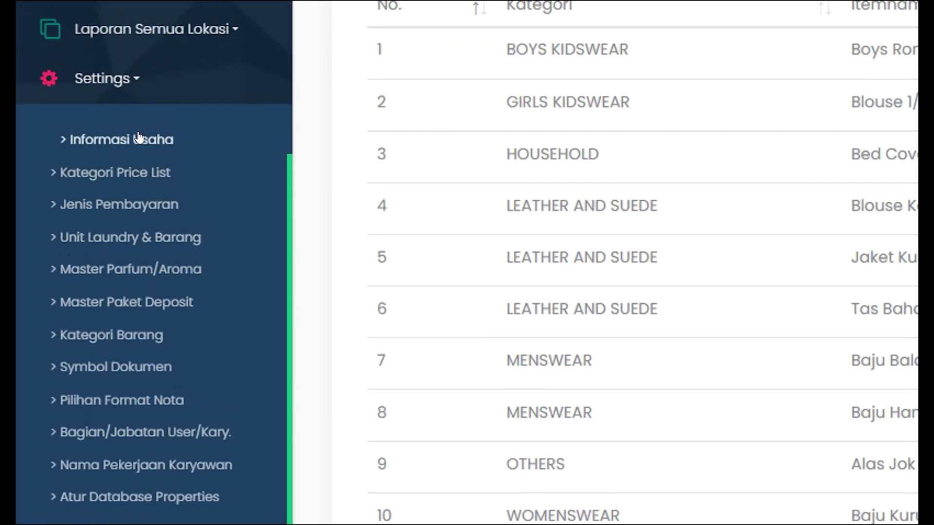
pyautogui.scroll(8, 220, 399)
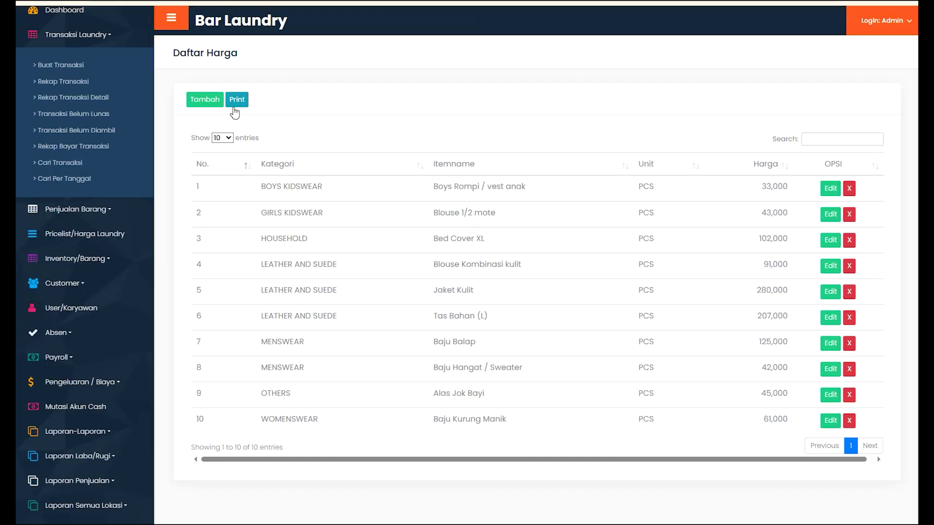
# Step: Open the printable price list, cancel printing, and examine its items grouped by category, including LEATHER AND SUEDE, before returning
pyautogui.click(234, 110)
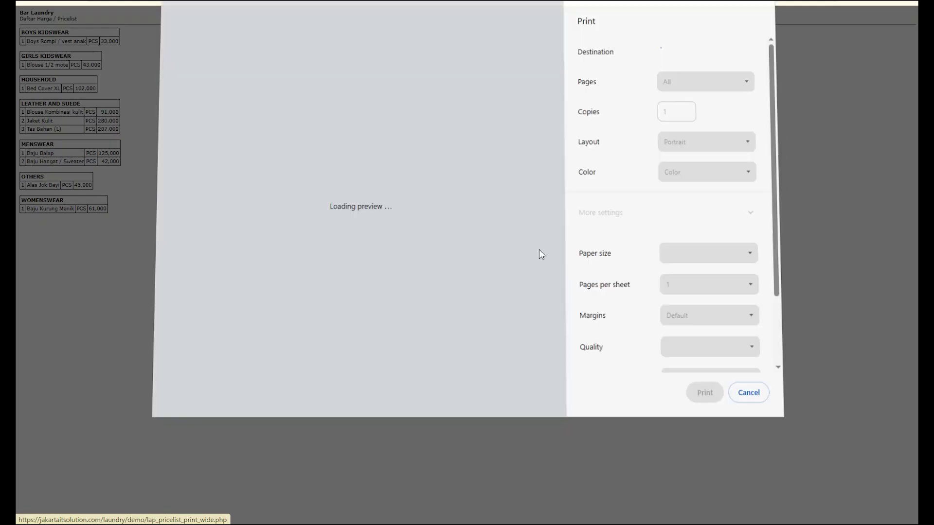
pyautogui.click(740, 392)
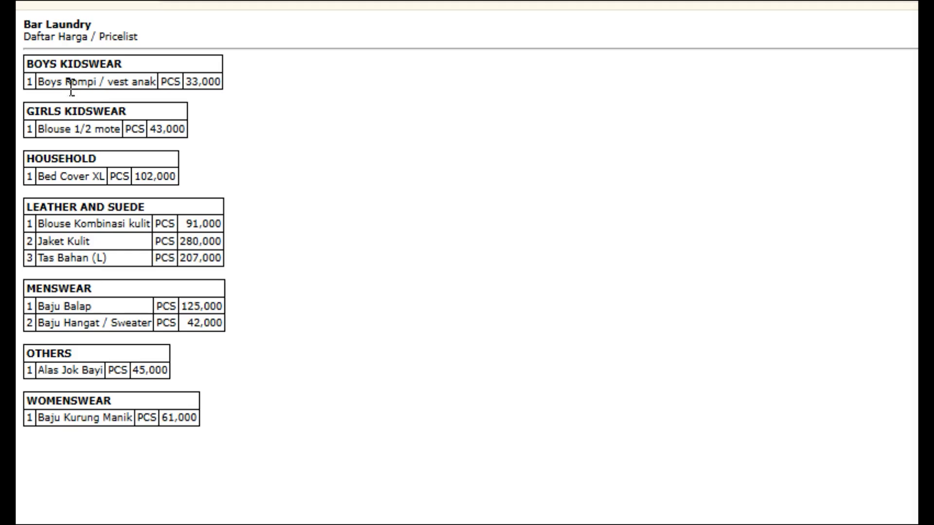
pyautogui.moveTo(47, 208); pyautogui.dragTo(107, 264)
pyautogui.click(99, 263)
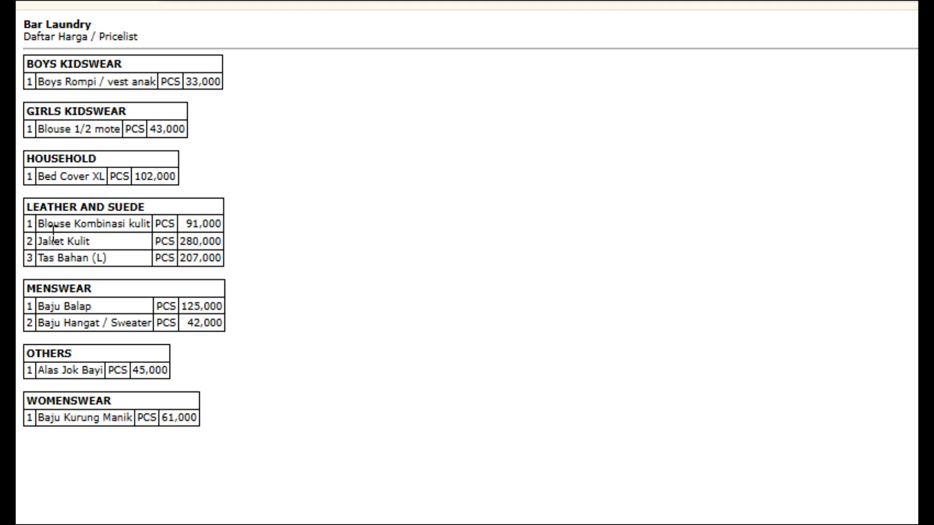
pyautogui.moveTo(53, 232); pyautogui.dragTo(48, 258)
pyautogui.click(98, 295)
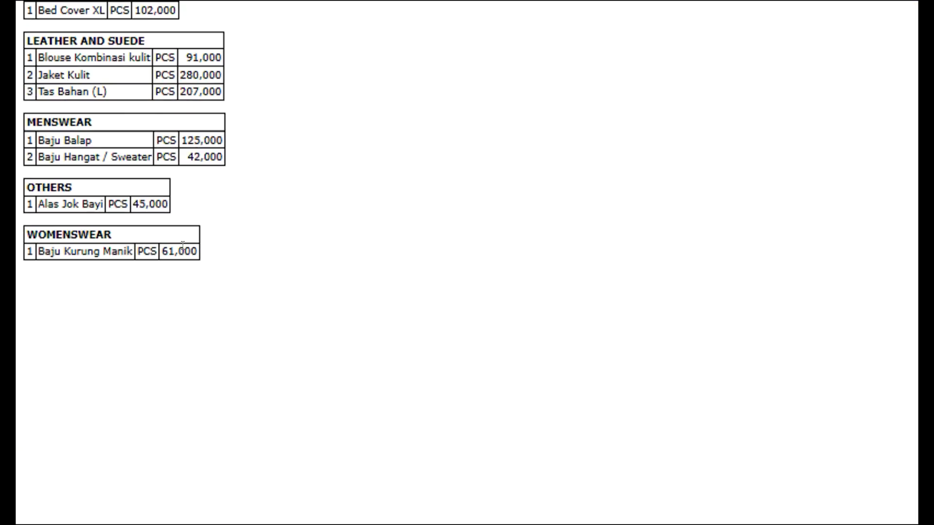
pyautogui.click(25, 1)
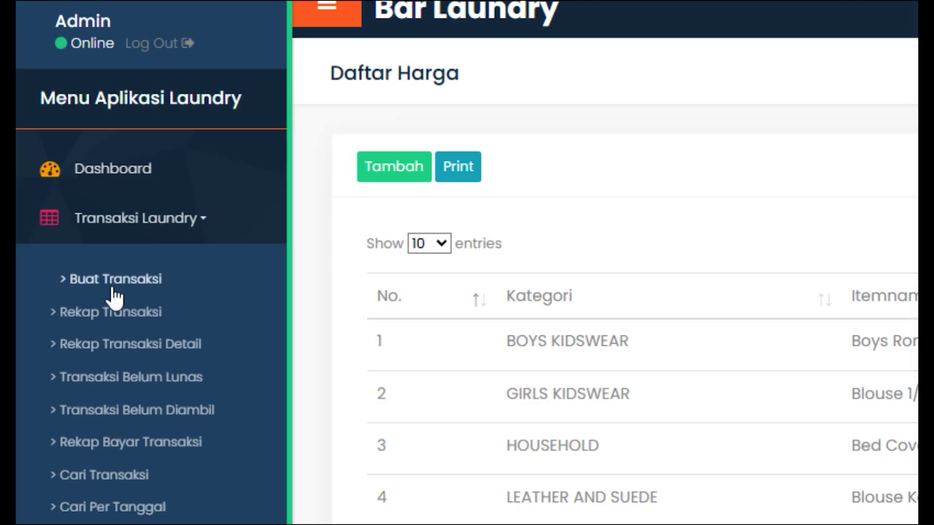
# Step: Start a new laundry transaction and assign the first customer listed in the customer search
pyautogui.click(114, 288)
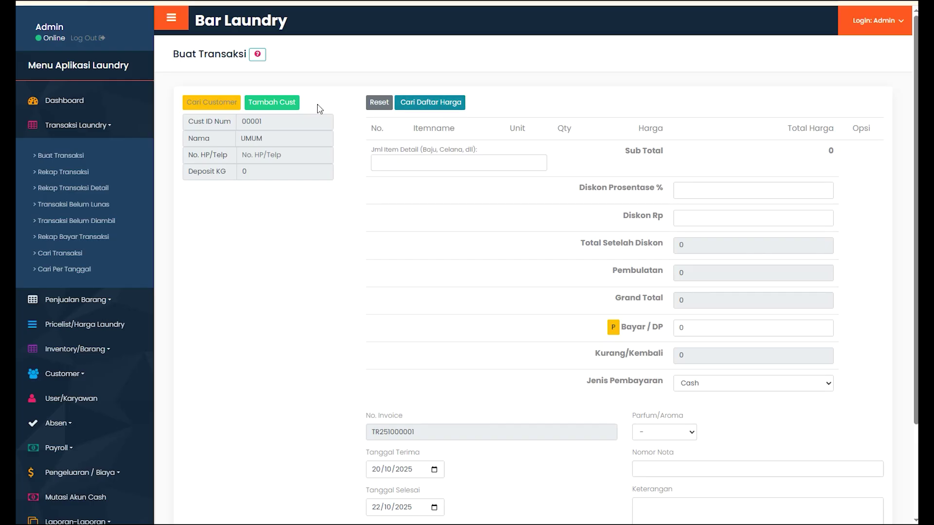
pyautogui.click(222, 101)
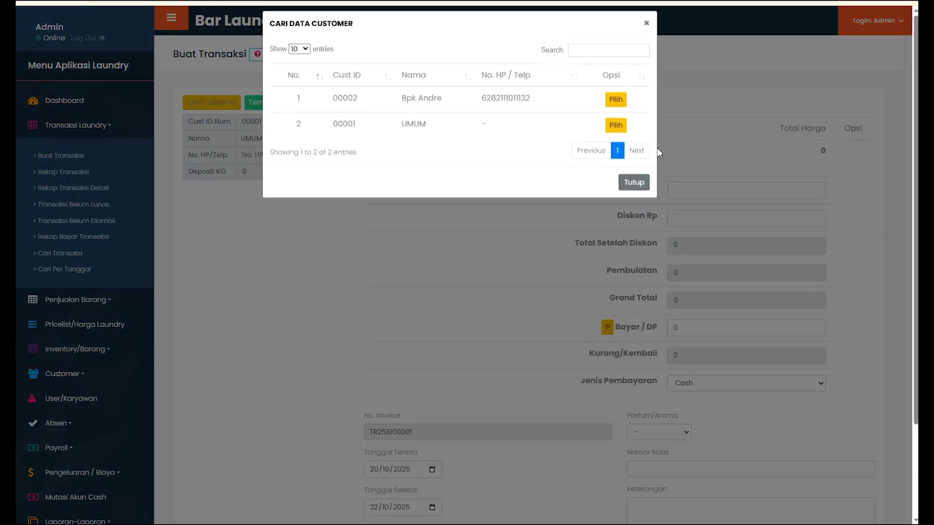
pyautogui.click(616, 107)
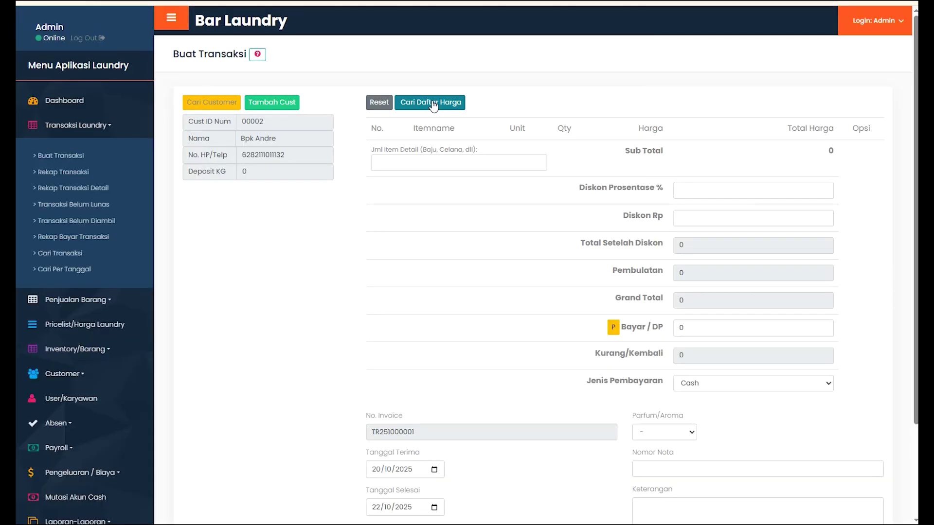
# Step: Open the price list search for the transaction, look over its item categories, try a search for "ala", and clear it
pyautogui.click(423, 105)
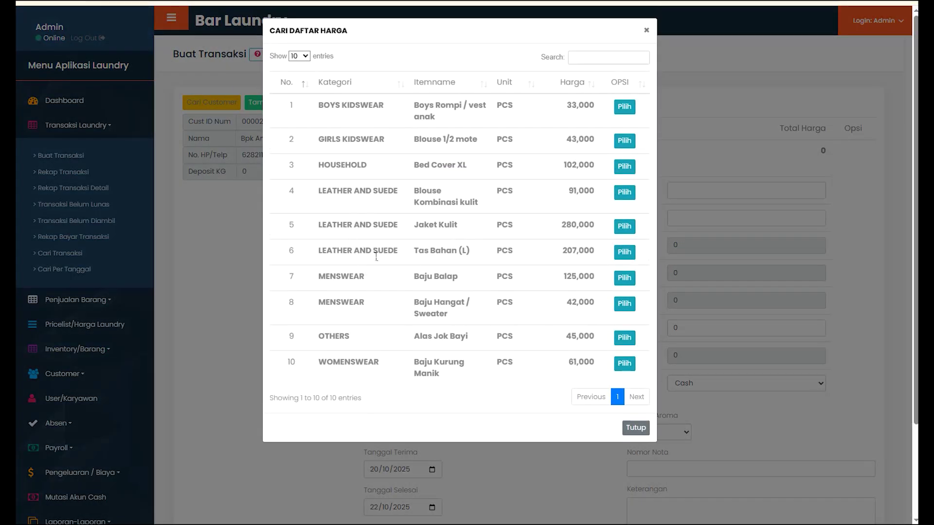
pyautogui.moveTo(324, 106); pyautogui.dragTo(382, 111)
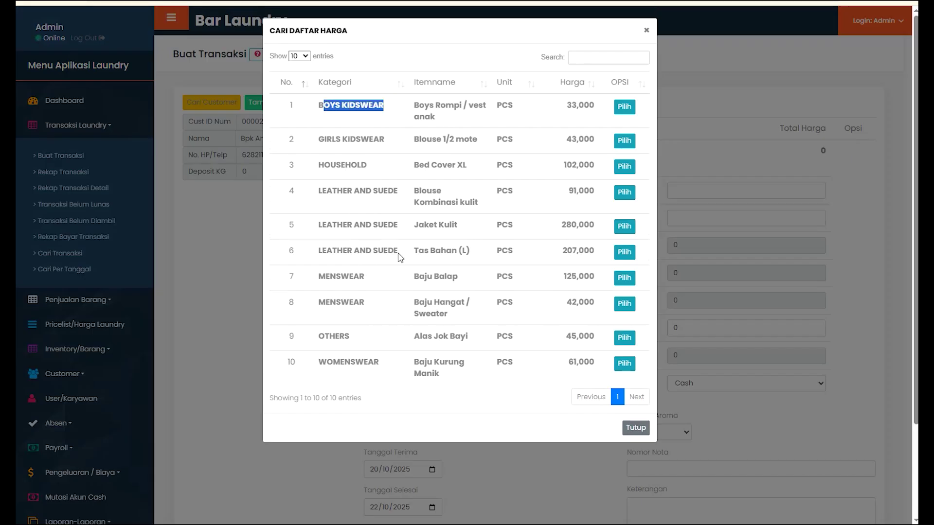
pyautogui.click(588, 61)
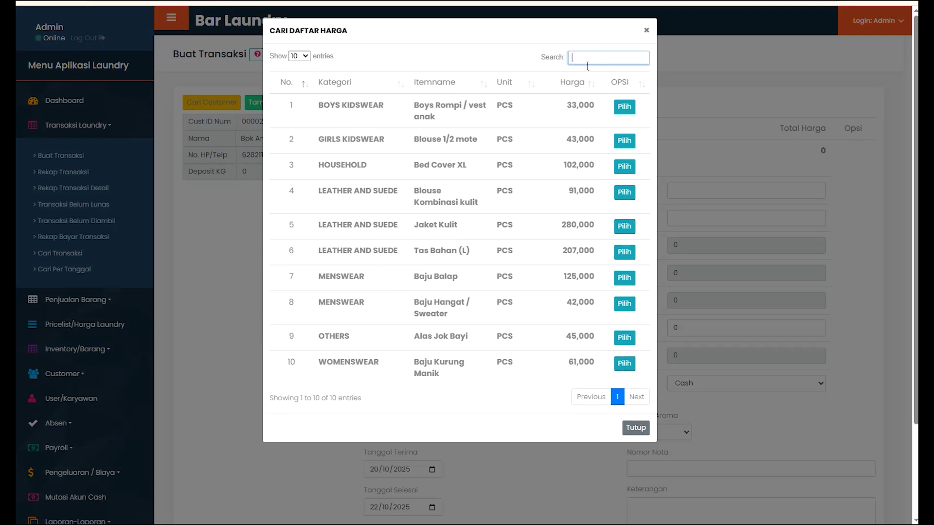
pyautogui.write('ala')
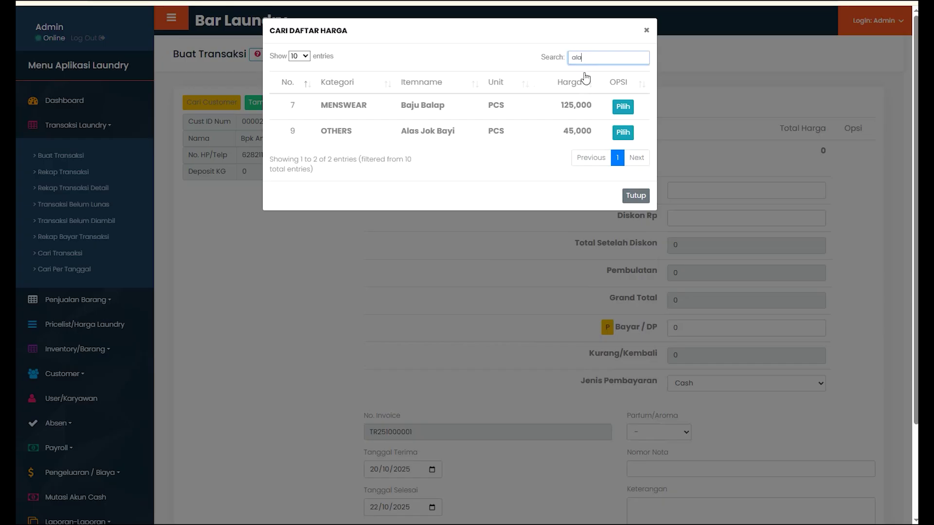
pyautogui.hotkey('ctrl', 'a')
pyautogui.press('BackSpace')
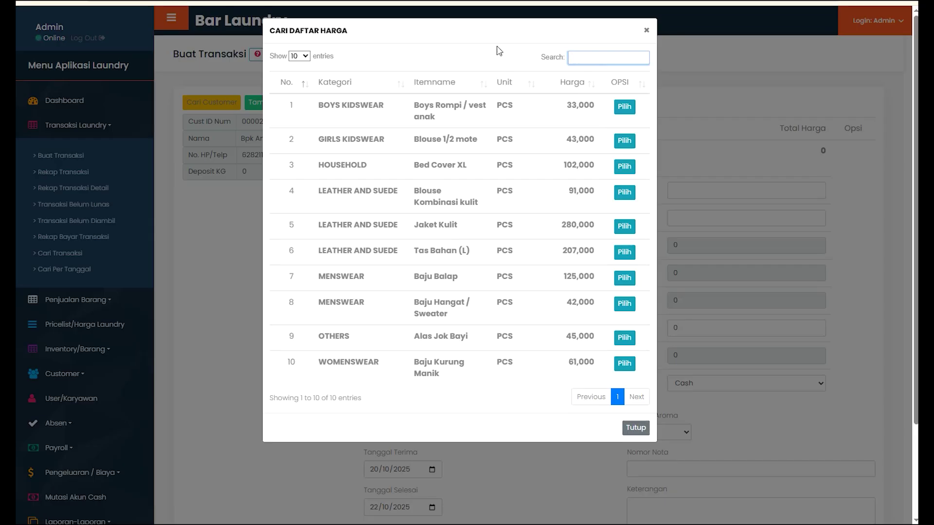
# Step: Search the price list for "ja" and add Jaket Kulit to the transaction
pyautogui.write('ja')
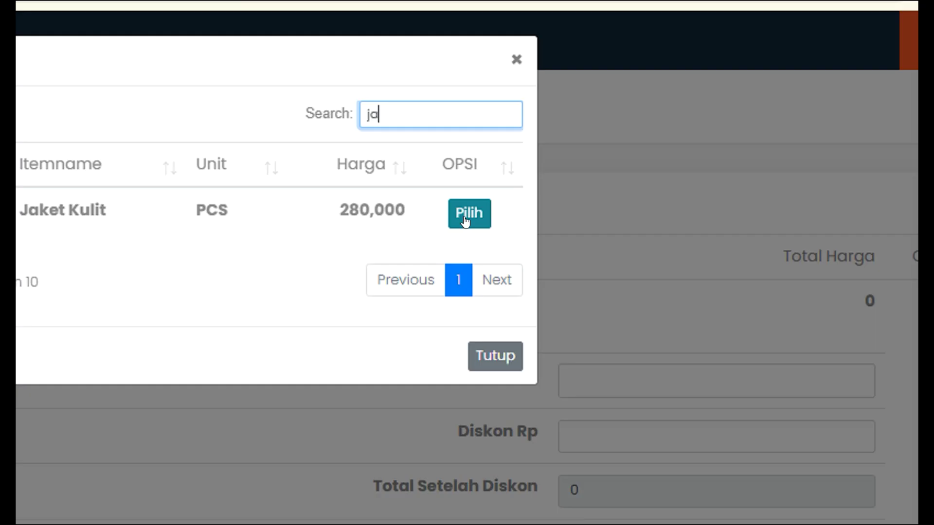
pyautogui.click(624, 110)
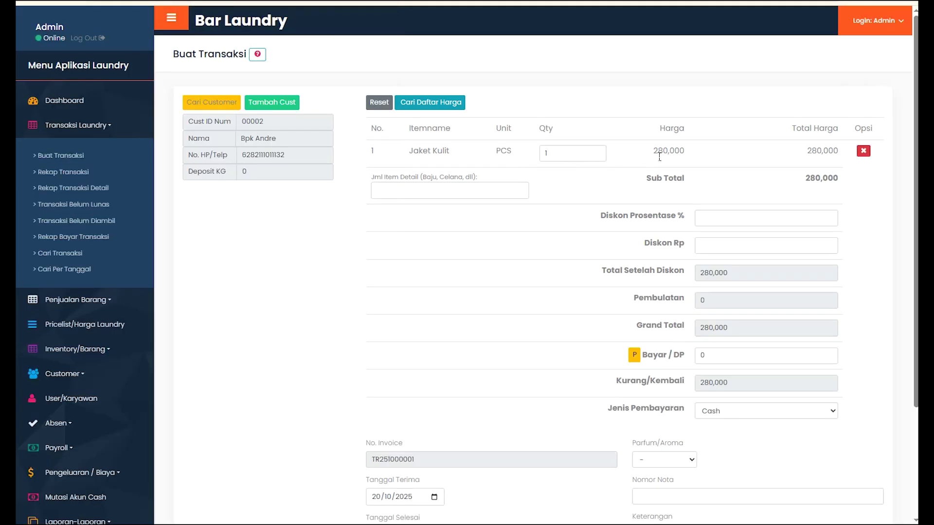
pyautogui.moveTo(653, 153); pyautogui.dragTo(685, 153)
pyautogui.click(689, 152)
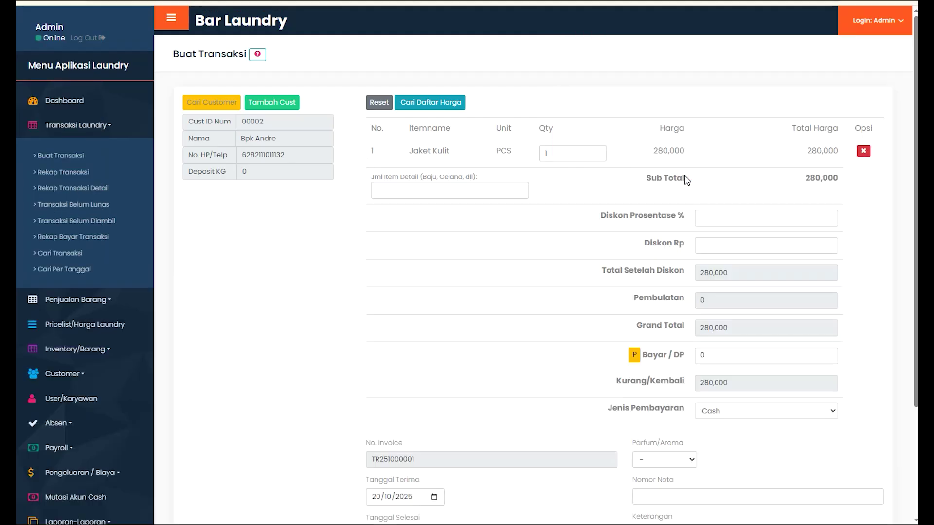
# Step: Fill in the full payment of 280000 for the Jaket Kulit transaction and save it
pyautogui.scroll(-2, 671, 205)
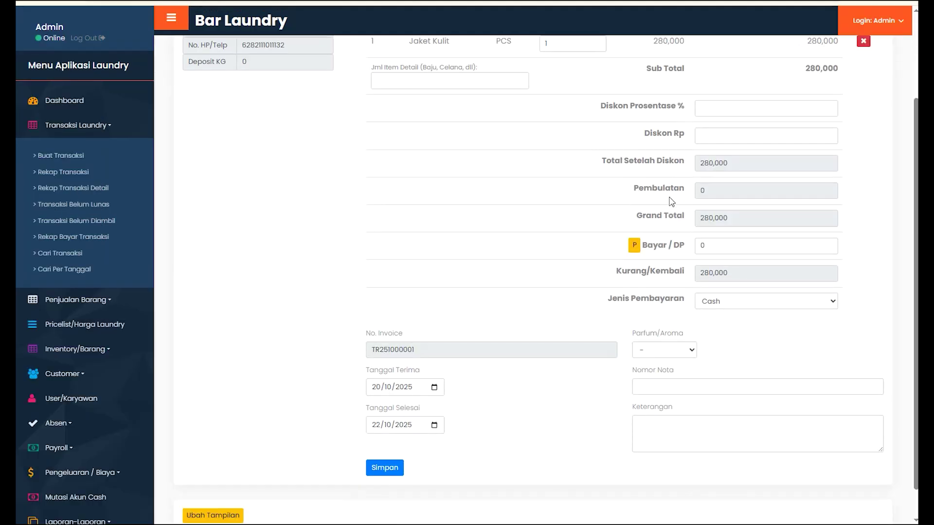
pyautogui.click(635, 246)
pyautogui.scroll(-1, 709, 265)
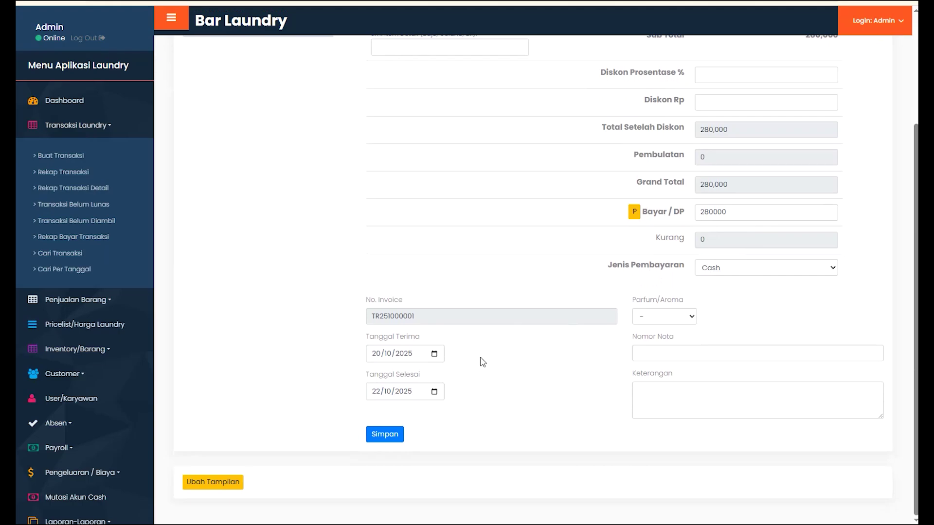
pyautogui.click(396, 435)
pyautogui.click(518, 62)
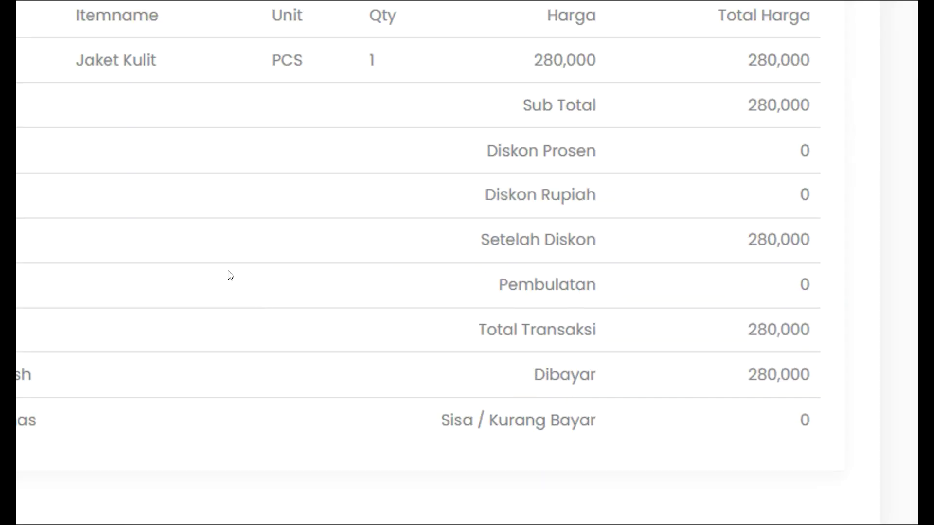
# Step: Open the saved transaction's printable receipt, cancel printing, and examine its item, discount and payment lines
pyautogui.click(344, 59)
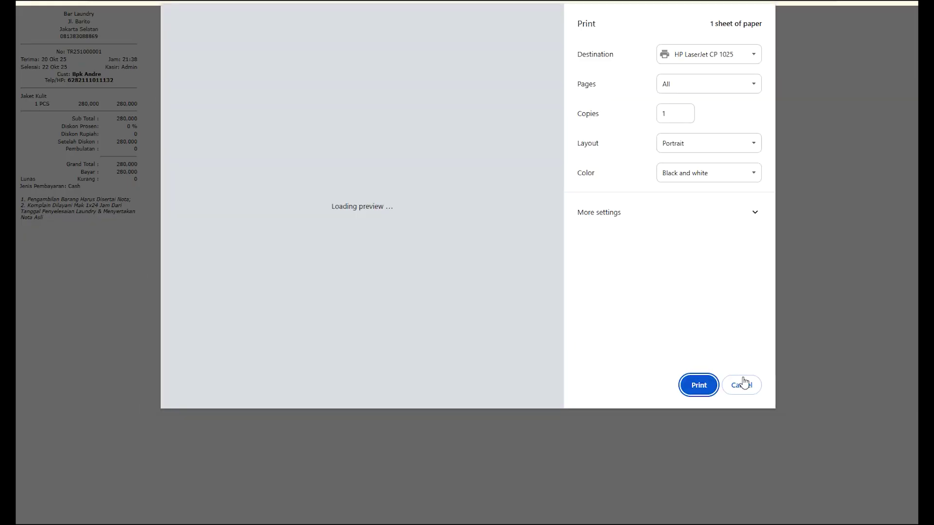
pyautogui.click(741, 384)
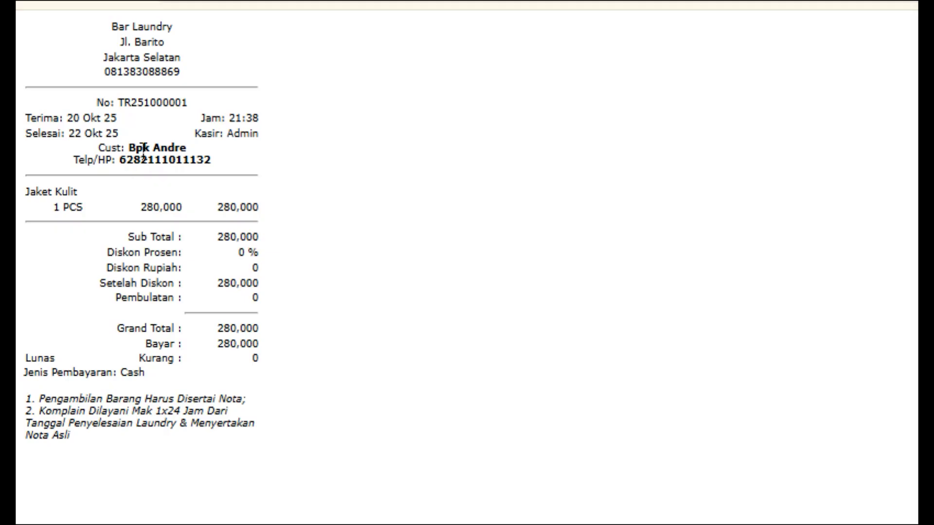
pyautogui.moveTo(114, 58); pyautogui.dragTo(223, 409)
pyautogui.click(222, 404)
pyautogui.moveTo(97, 96); pyautogui.dragTo(241, 365)
pyautogui.click(195, 263)
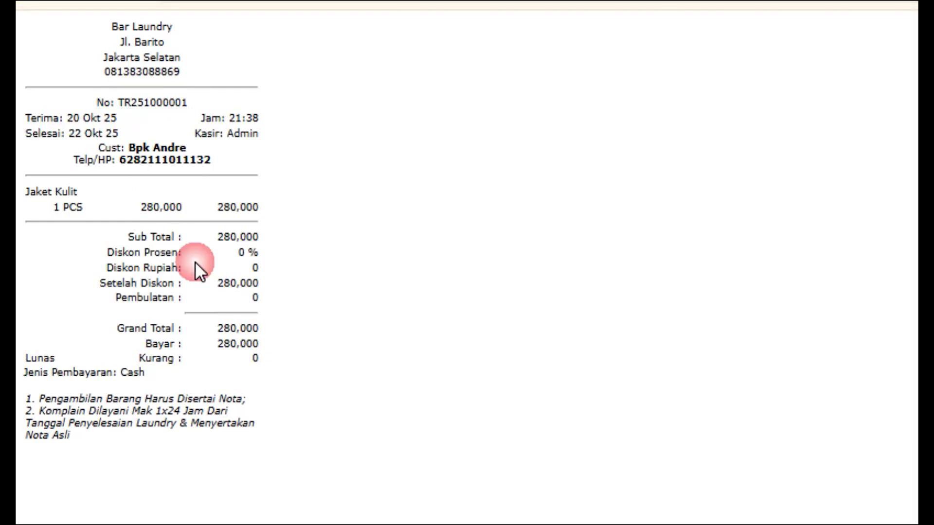
# Step: Leave the receipt and open the dashboard to examine the transaction summaries
pyautogui.click(340, 83)
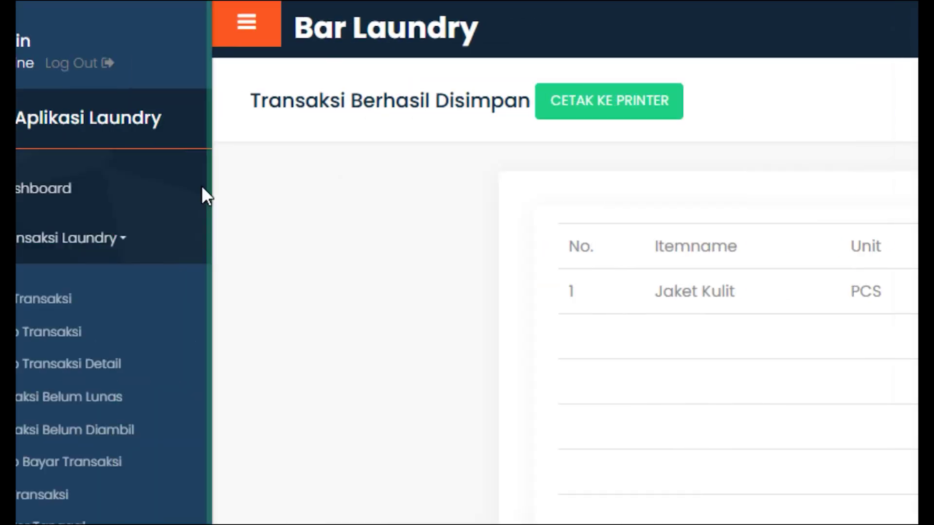
pyautogui.click(121, 190)
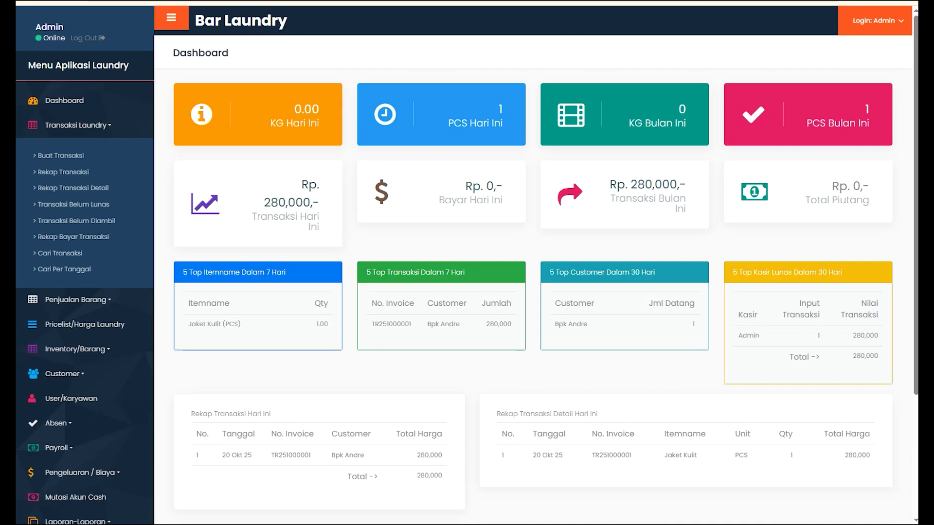
# Step: Open the Jakarta IT Solution website in a new tab and go to its Software Laundry Management System download page
pyautogui.hotkey('ctrl', 't')
pyautogui.write('jak')
pyautogui.press('Return')
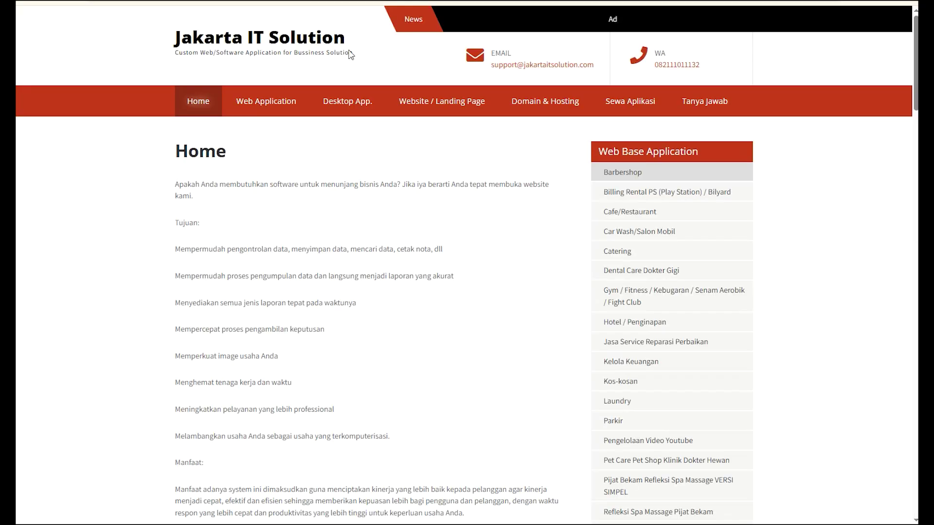
pyautogui.scroll(-3, 664, 302)
pyautogui.scroll(-10, 663, 305)
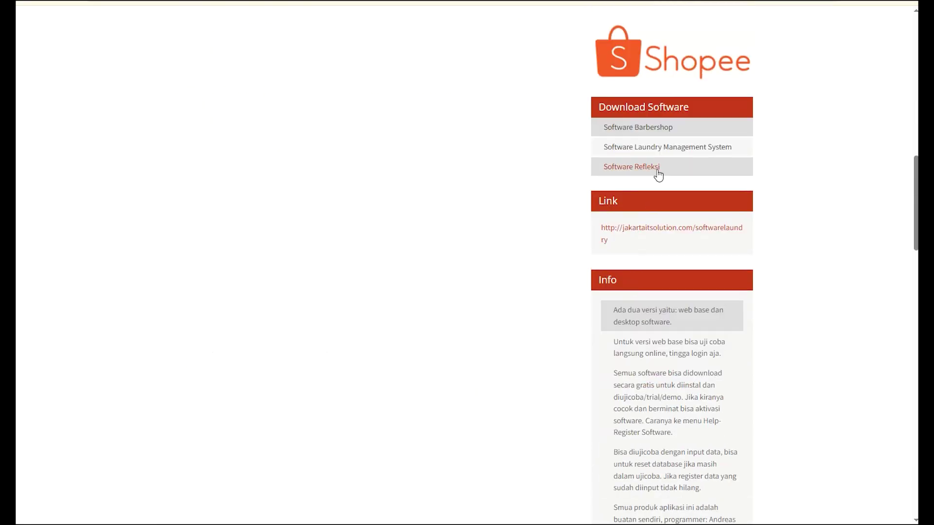
pyautogui.click(663, 148)
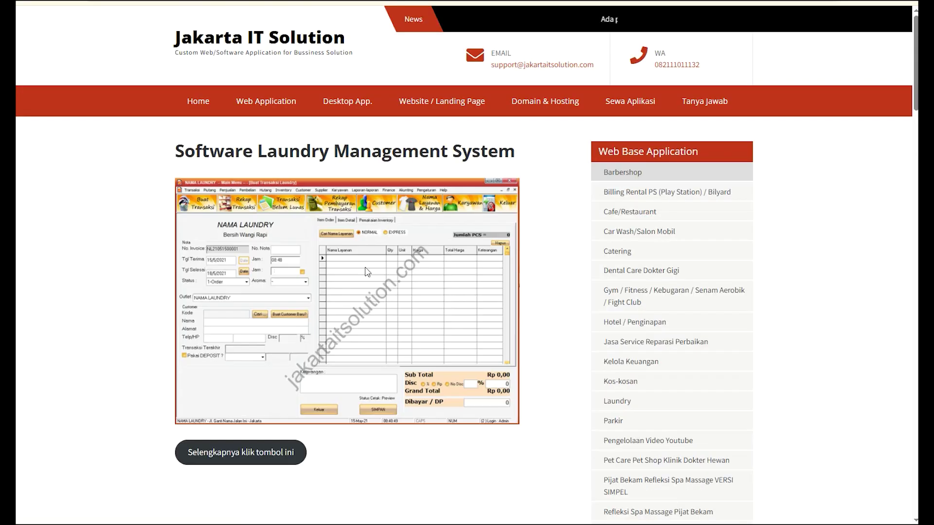
# Step: Open the desktop laundry software's screenshot in a new tab and examine its transaction form
pyautogui.rightClick(331, 261)
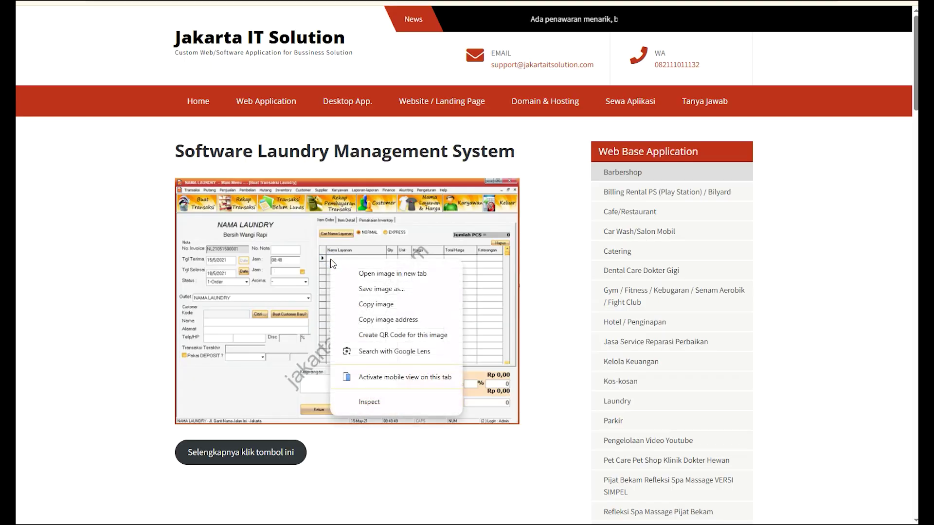
pyautogui.click(360, 274)
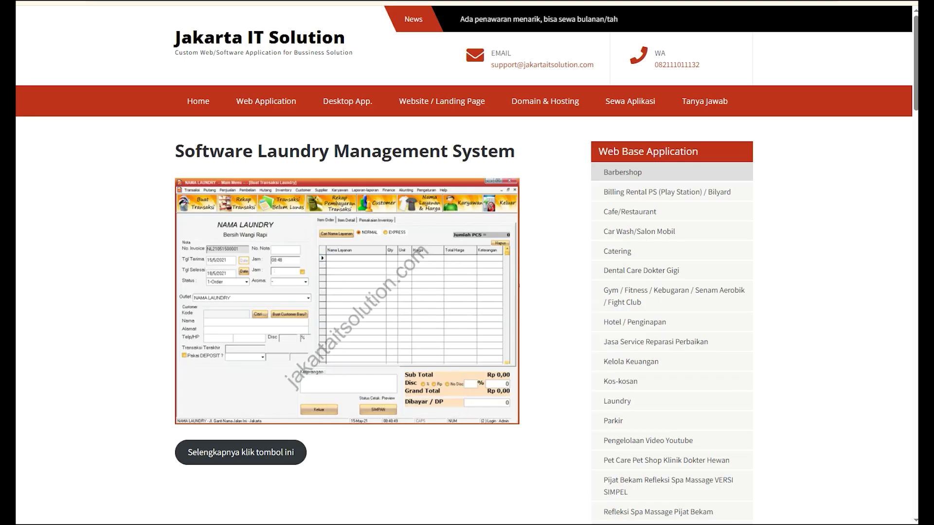
pyautogui.click(452, 1)
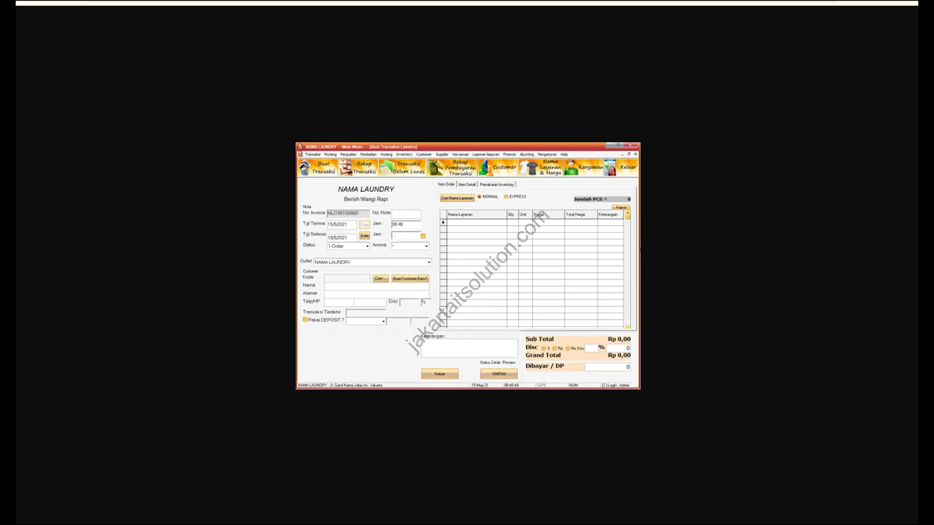
# Step: Return to the Bar Laundry application and open the laundry price list to review its categorised items
pyautogui.click(340, 2)
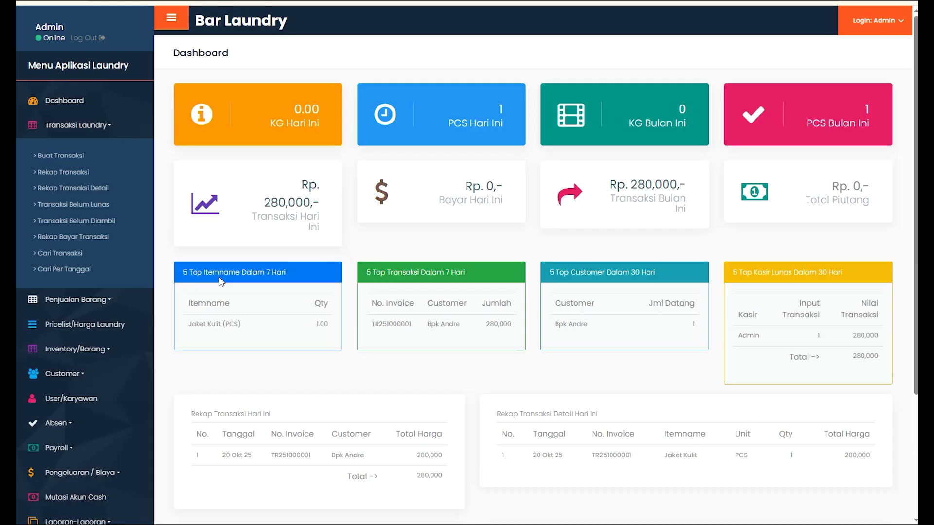
pyautogui.click(100, 328)
pyautogui.moveTo(331, 197); pyautogui.dragTo(490, 344)
pyautogui.click(490, 344)
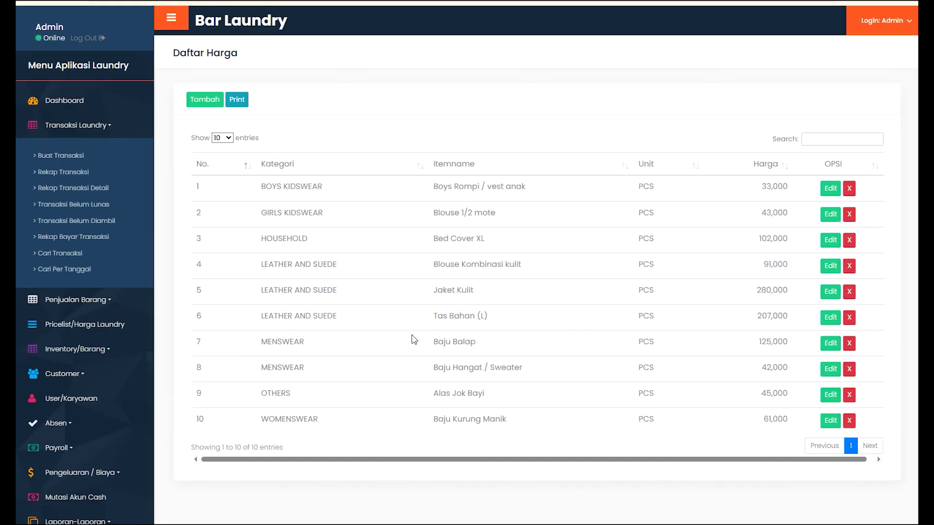